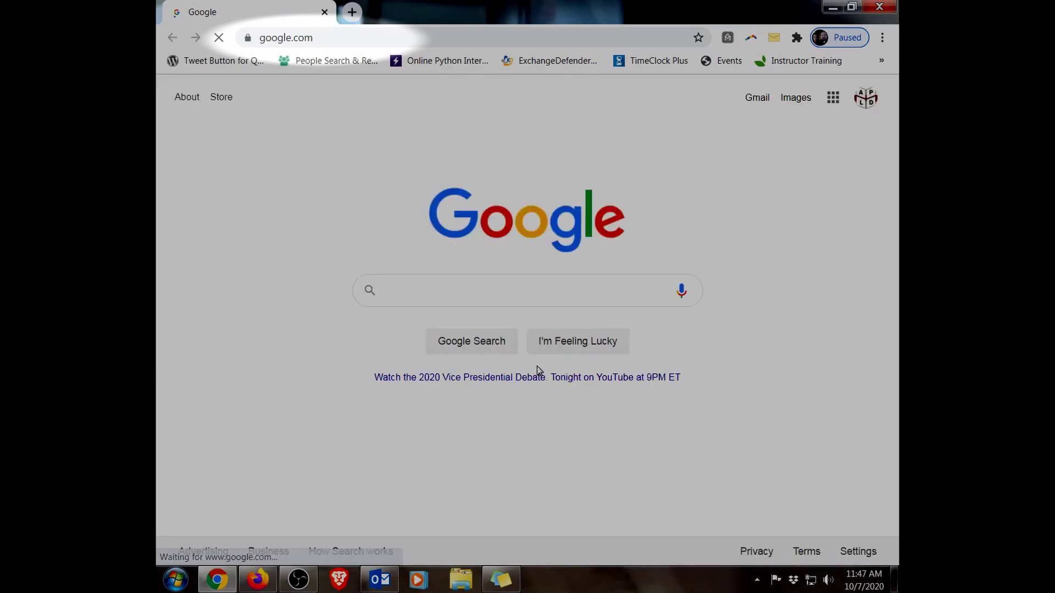
{"action": "left_click", "coordinate": [462, 39]}
{"action": "type", "text": "w"}
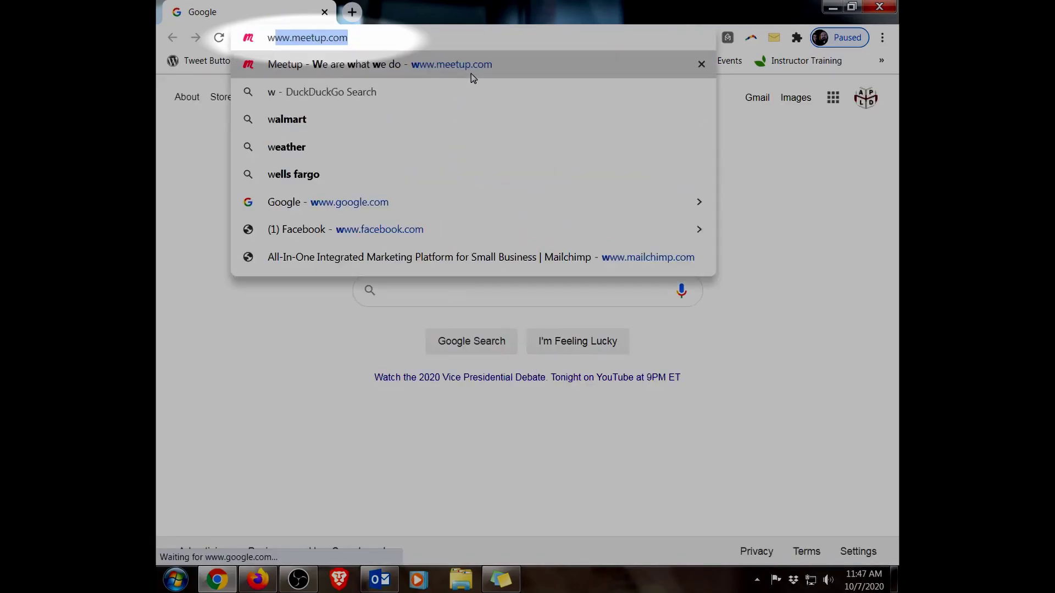
{"action": "type", "text": "ww.apld"}
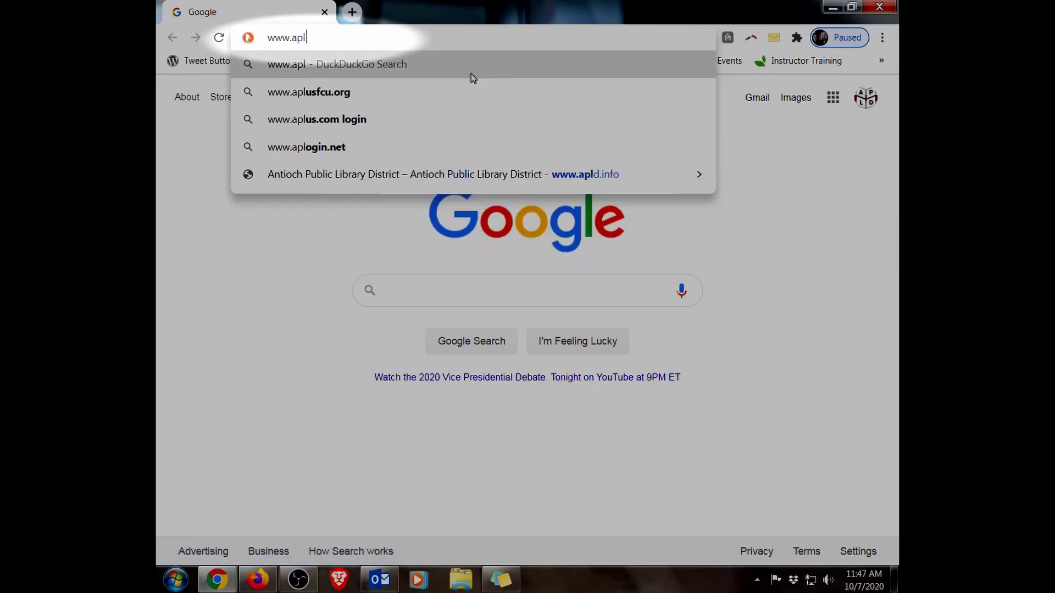
{"action": "type", "text": ".info"}
{"action": "key", "text": "Return"}
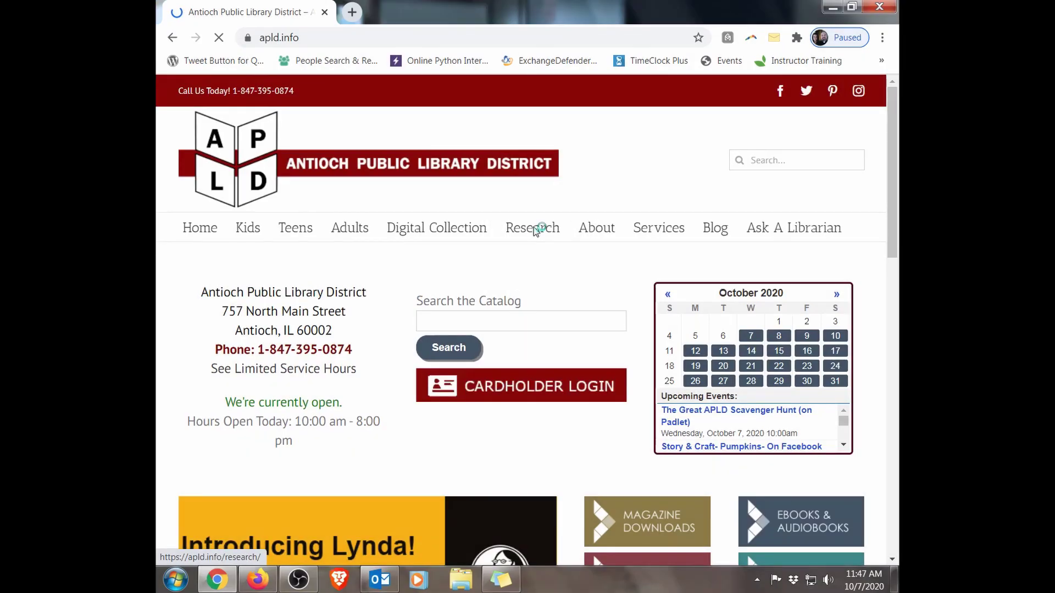
Step: Go to the library's Research page and follow the Gale Courses logo to the portal
{"action": "left_click", "coordinate": [533, 226]}
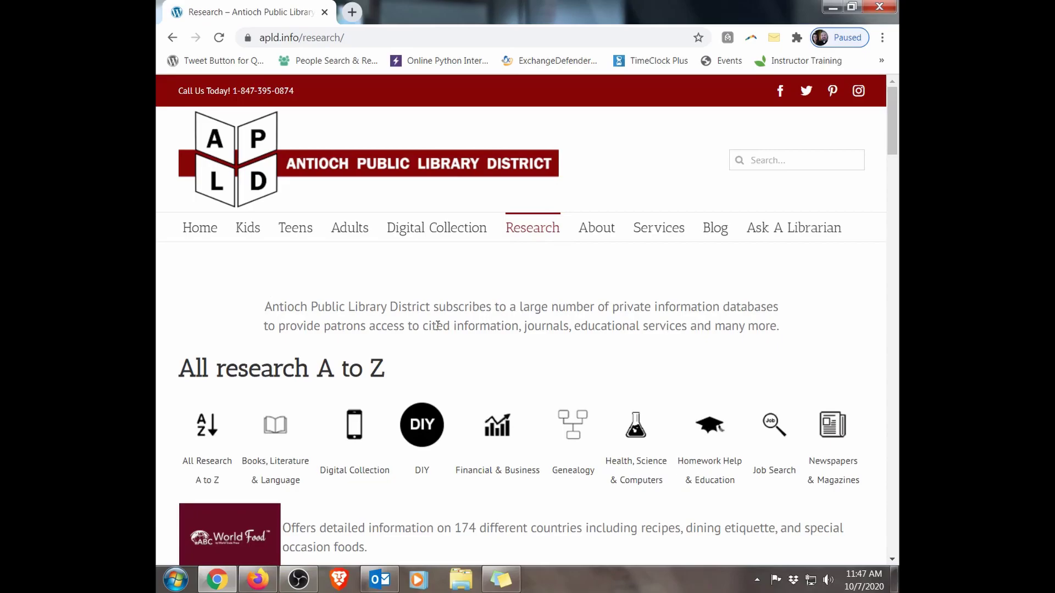
{"action": "scroll", "coordinate": [438, 326], "scroll_direction": "down", "scroll_amount": 10}
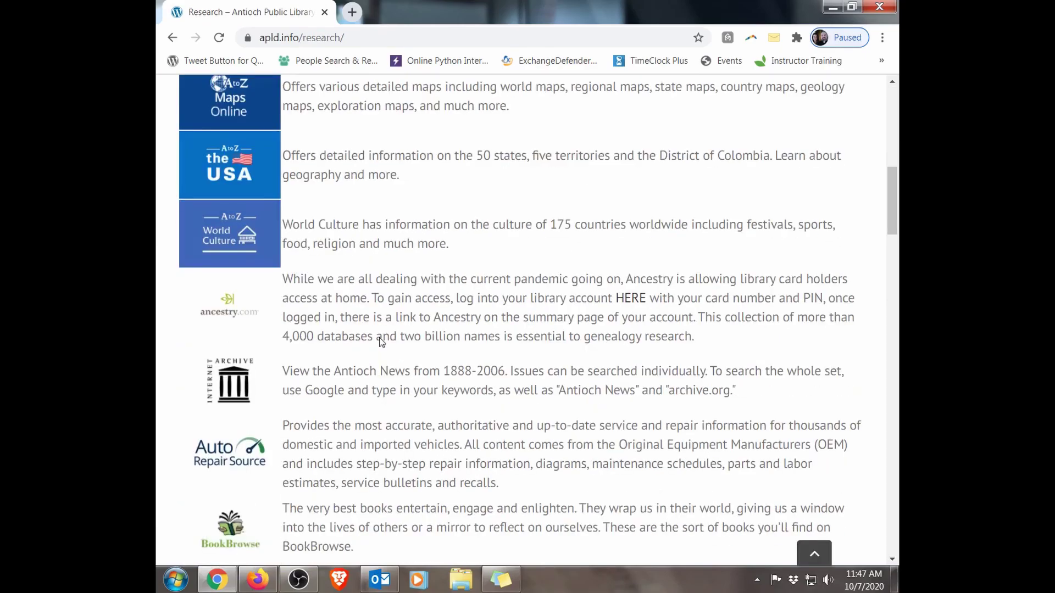
{"action": "scroll", "coordinate": [382, 342], "scroll_direction": "down", "scroll_amount": 8}
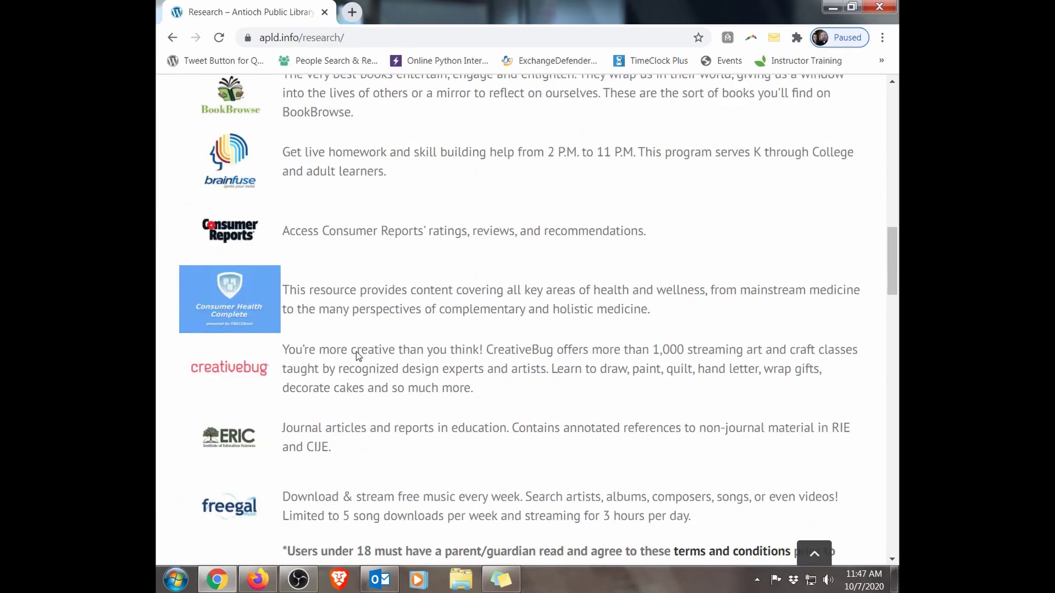
{"action": "scroll", "coordinate": [358, 356], "scroll_direction": "down", "scroll_amount": 2}
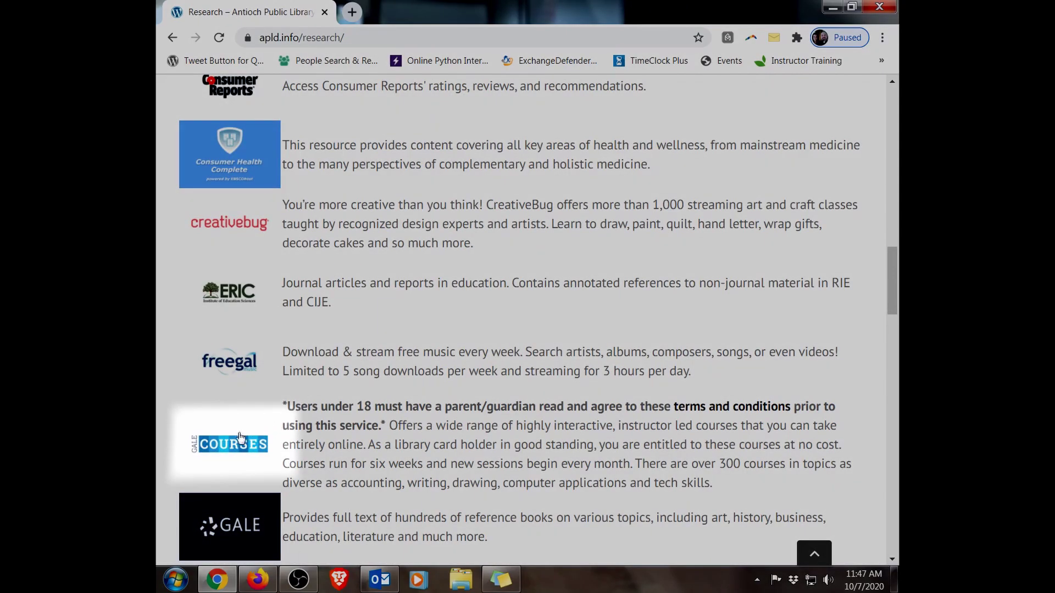
{"action": "left_click", "coordinate": [230, 448]}
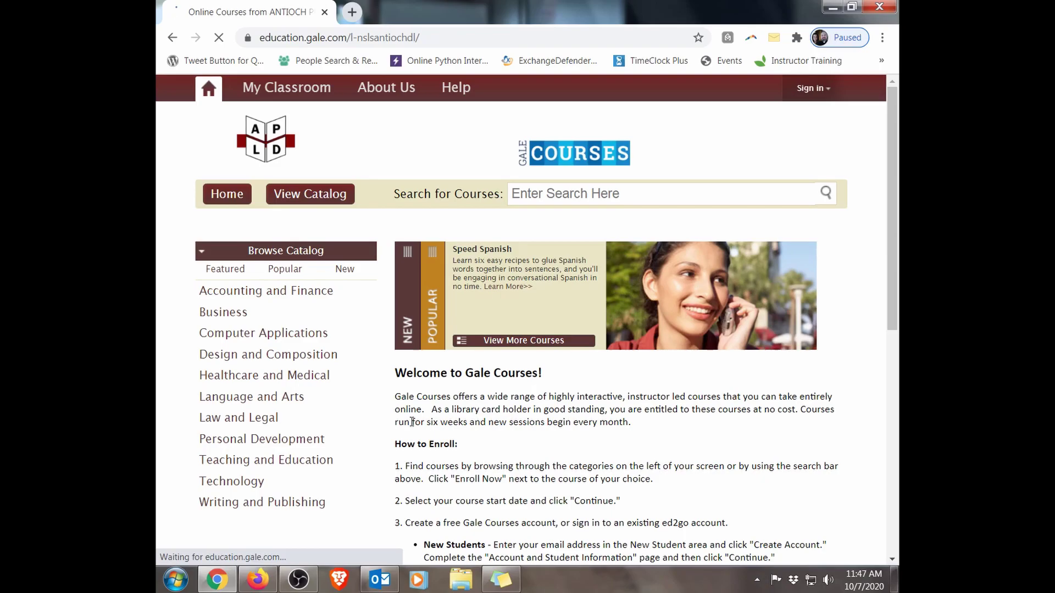
Step: Search Gale Courses for 'microsoft excel' and scroll through the matching courses
{"action": "scroll", "coordinate": [417, 428], "scroll_direction": "down", "scroll_amount": 1}
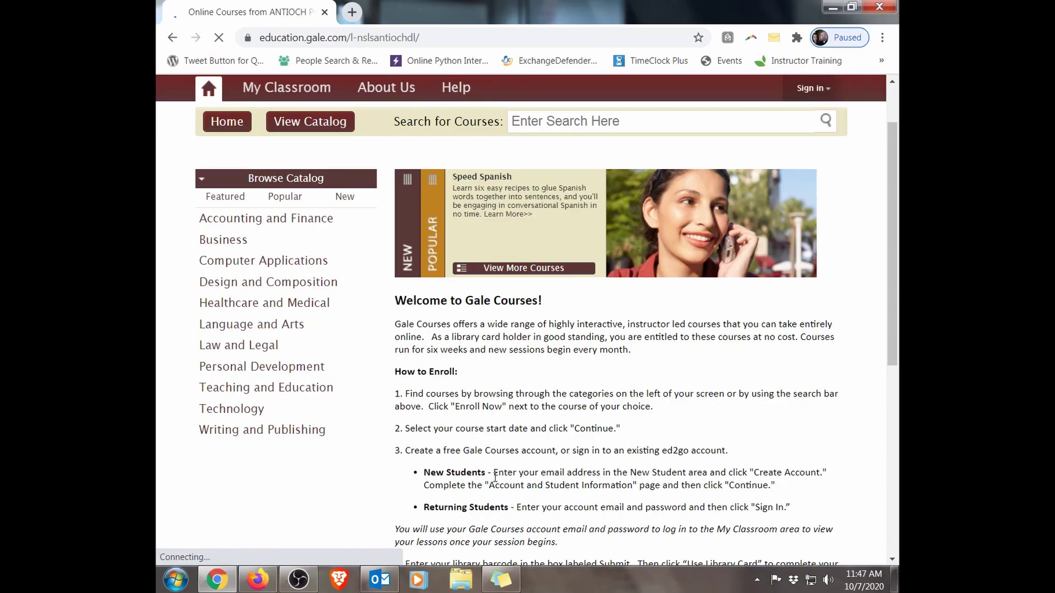
{"action": "scroll", "coordinate": [465, 351], "scroll_direction": "up", "scroll_amount": 1}
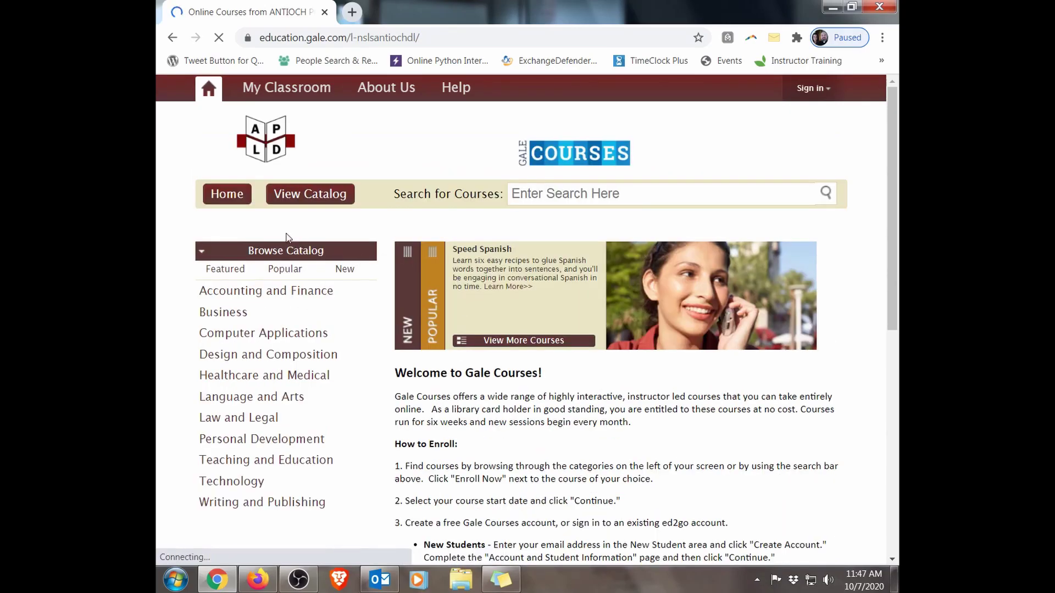
{"action": "type", "text": "microsoft ex"}
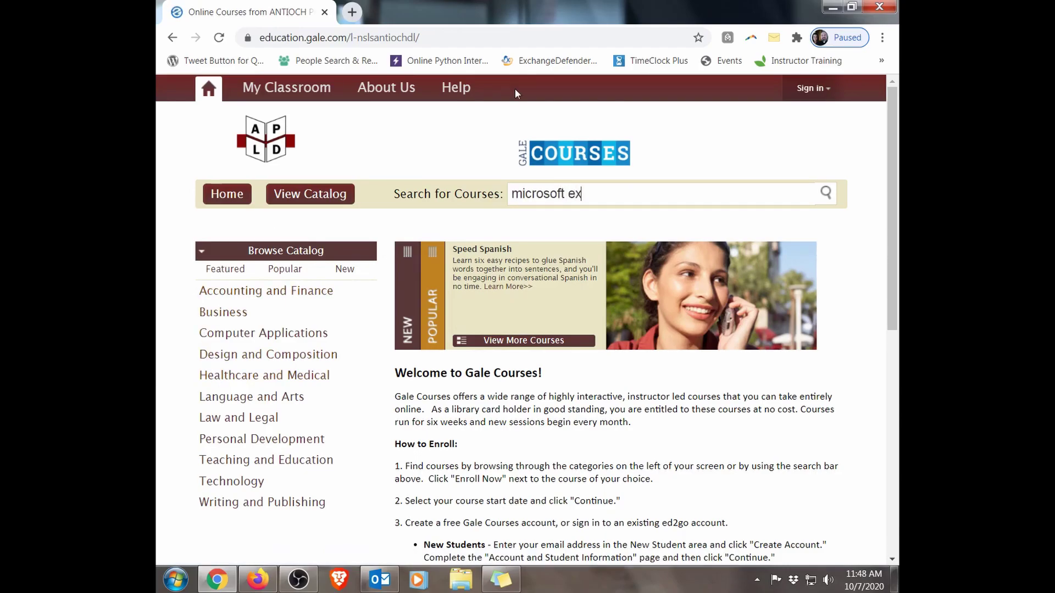
{"action": "type", "text": "cel"}
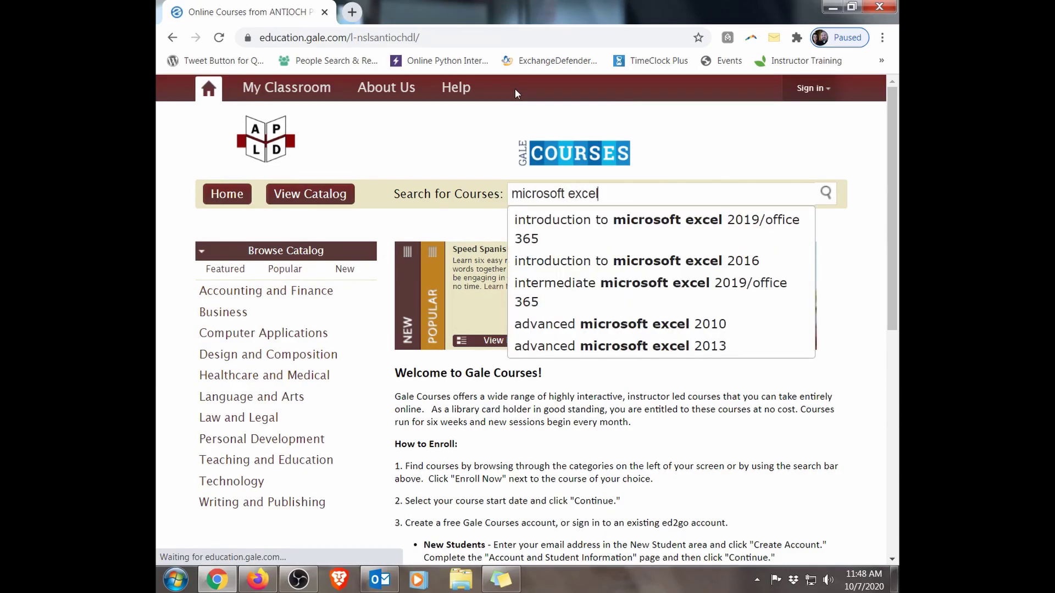
{"action": "key", "text": "Return"}
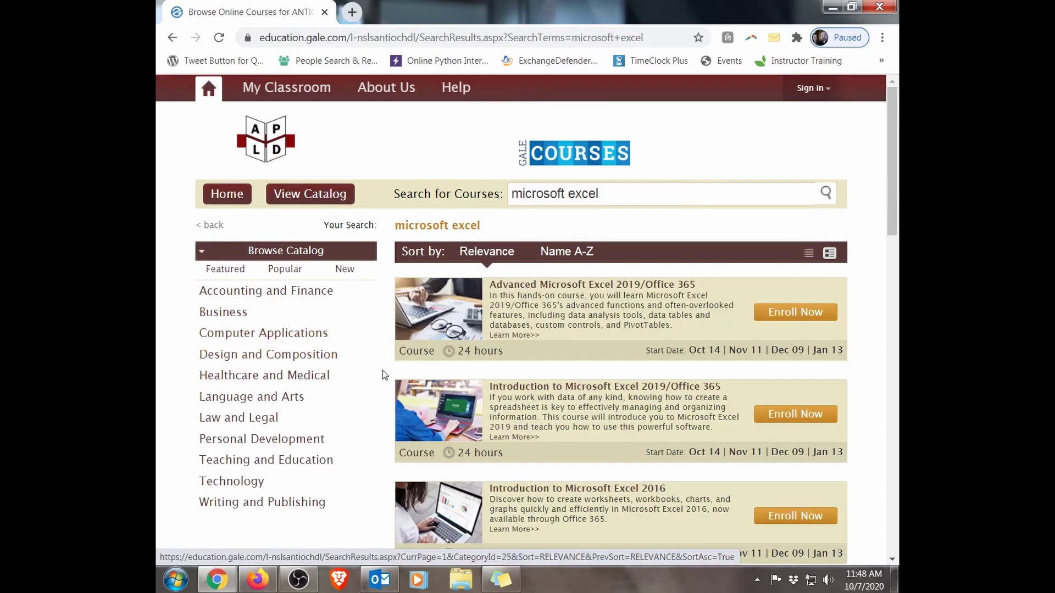
{"action": "scroll", "coordinate": [384, 374], "scroll_direction": "down", "scroll_amount": 1}
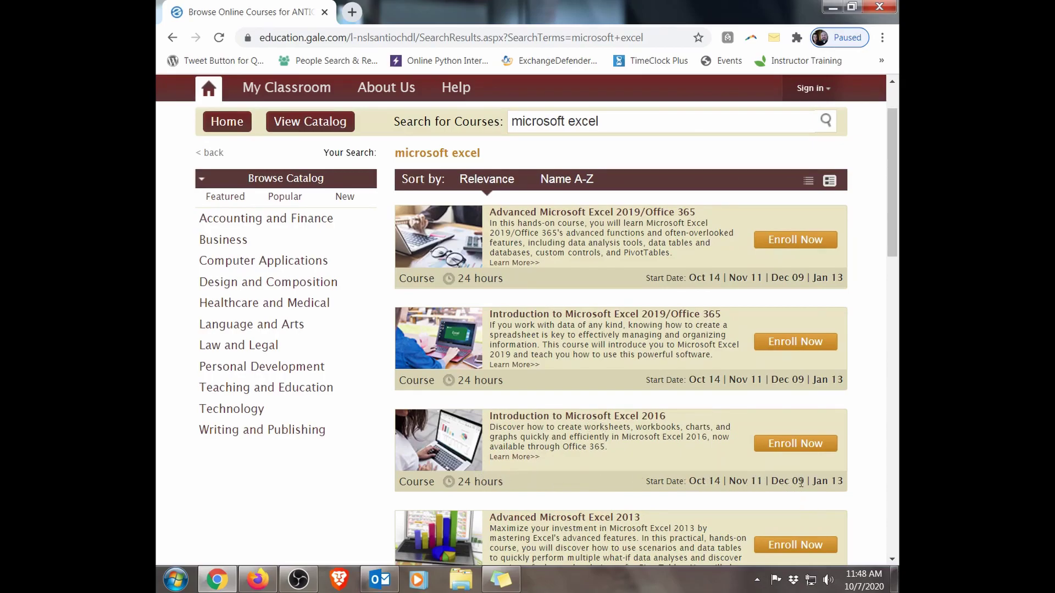
Step: Enroll in Introduction to Microsoft Excel 2016 (Oct 14, 2020 start) as a new student with an e-mail address
{"action": "left_click", "coordinate": [797, 447]}
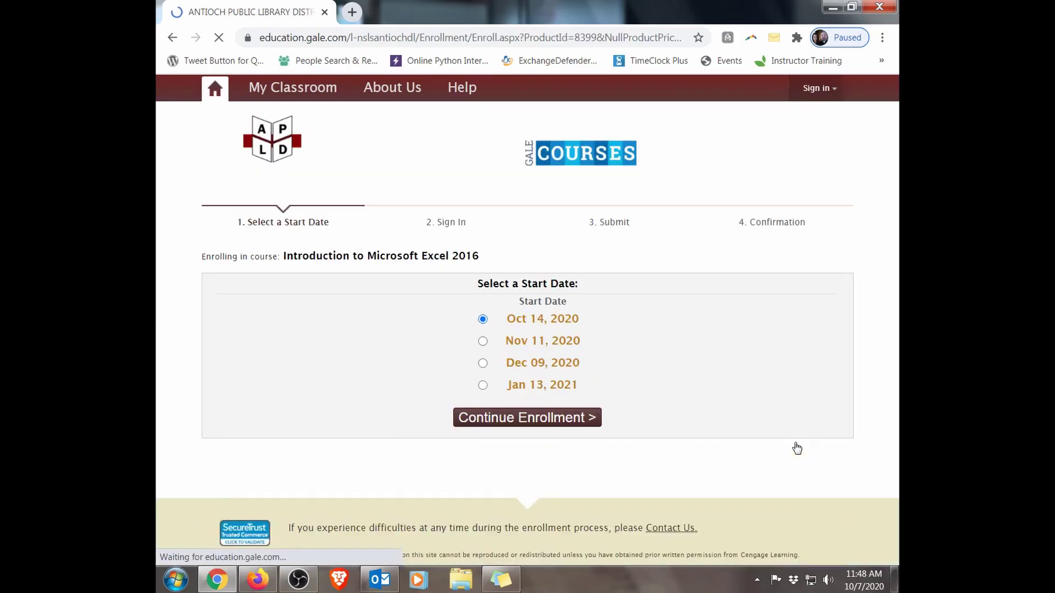
{"action": "left_click", "coordinate": [531, 426]}
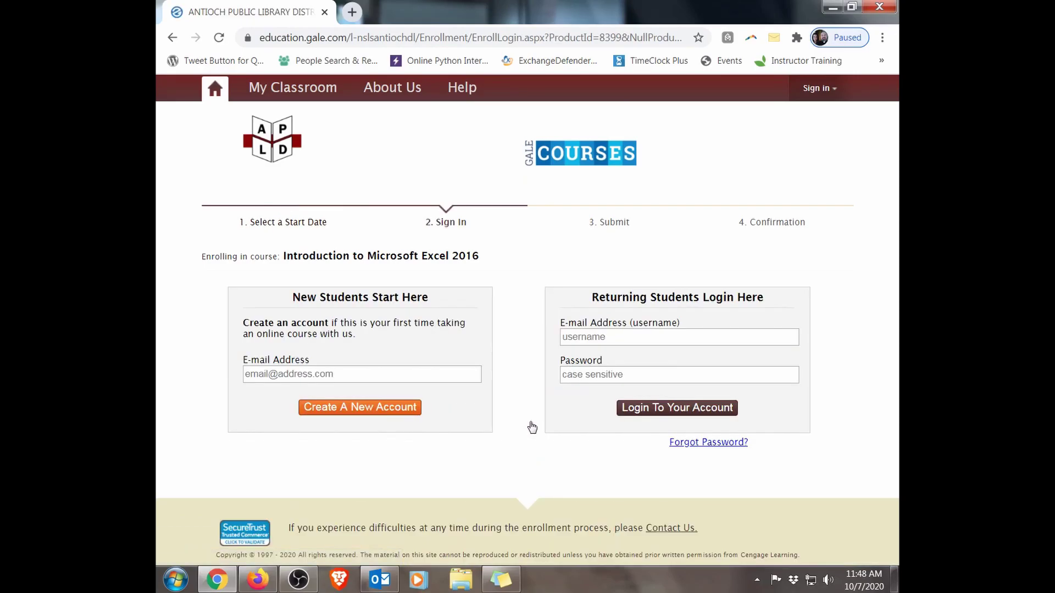
{"action": "left_click", "coordinate": [362, 377]}
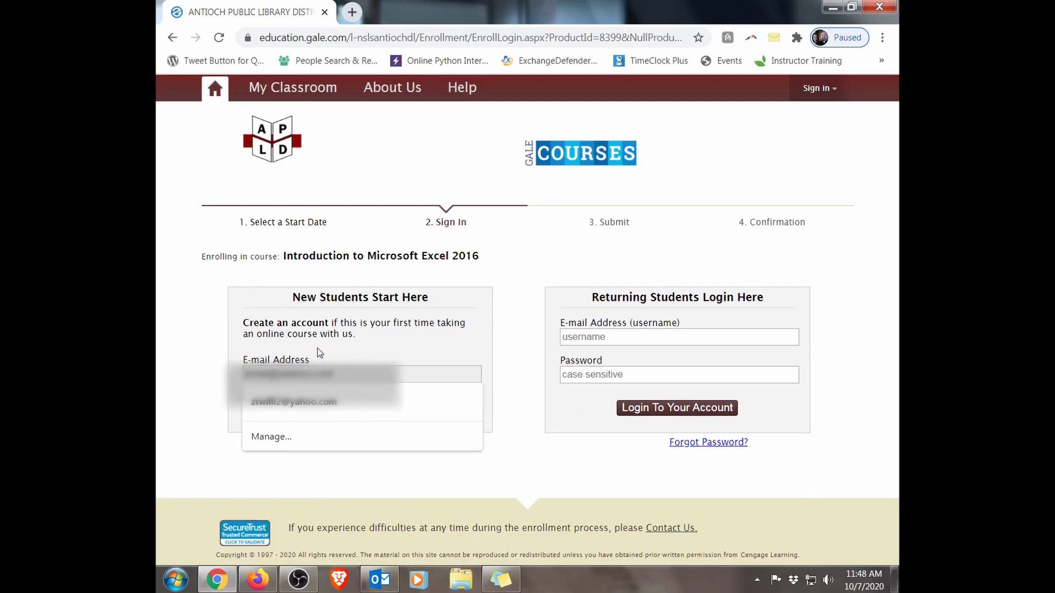
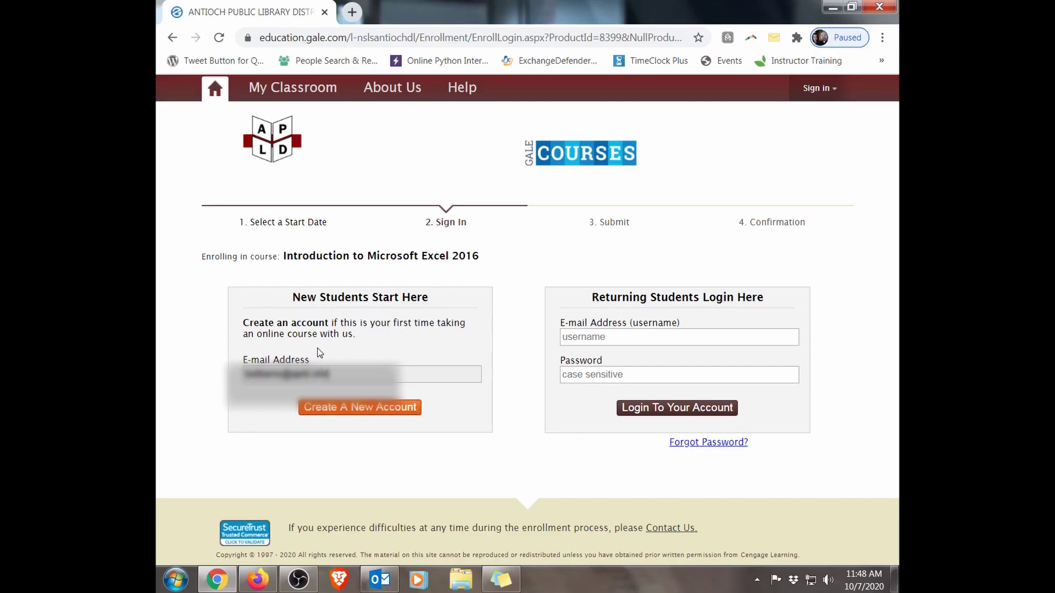
{"action": "left_click", "coordinate": [348, 410]}
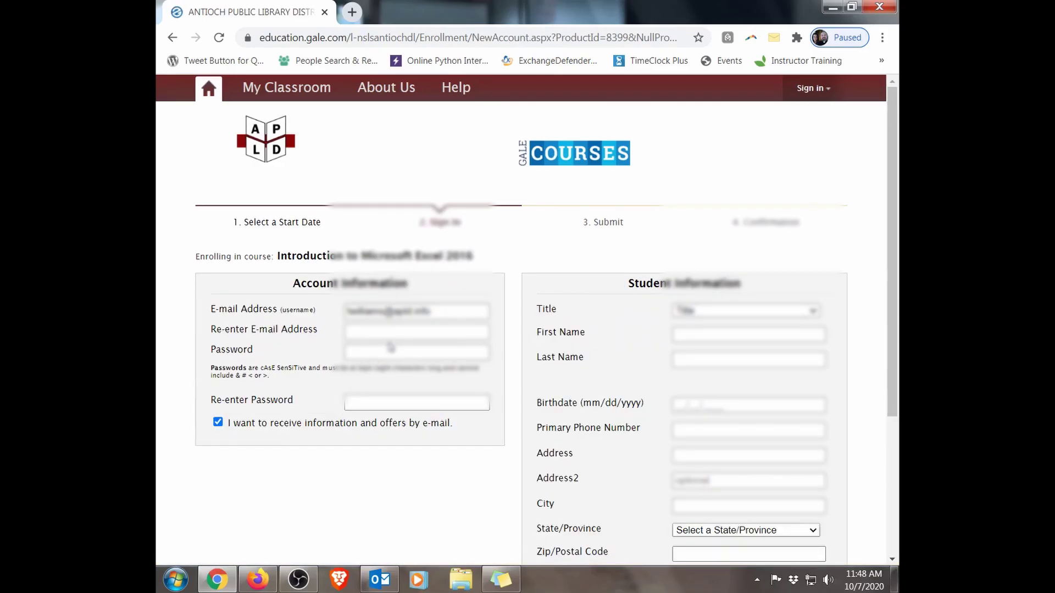
Step: Complete the re-entered e-mail, set and confirm the account password, and opt out of e-mail offers
{"action": "left_click", "coordinate": [394, 328]}
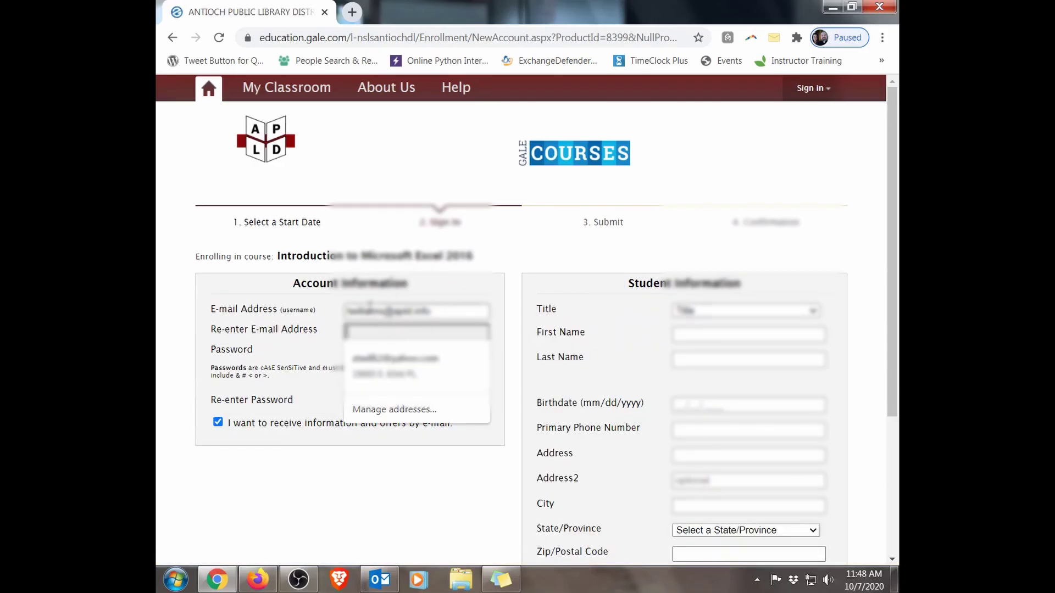
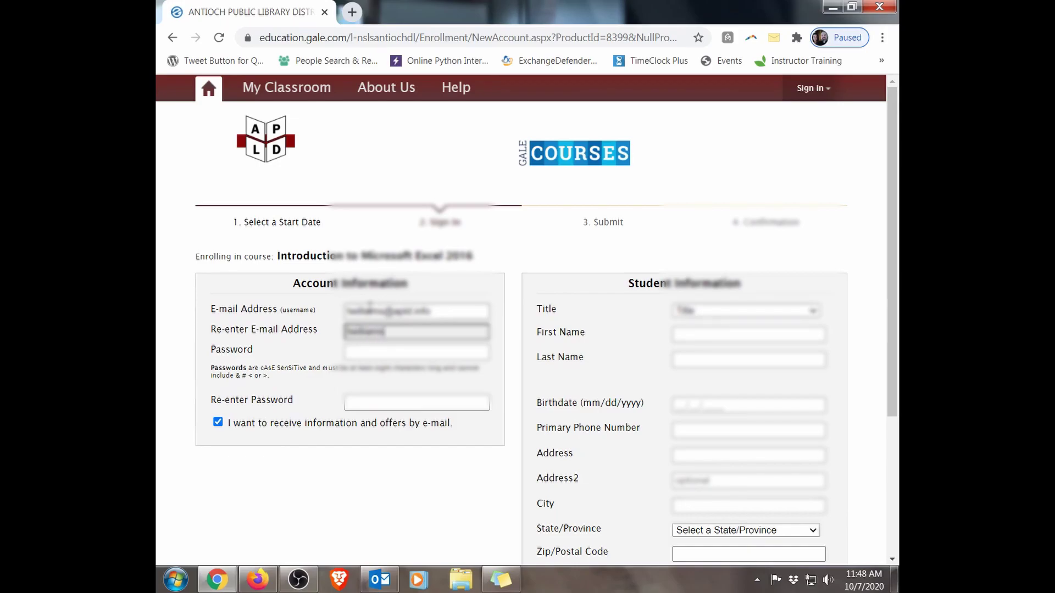
{"action": "key", "text": "Tab"}
{"action": "type", "text": "********"}
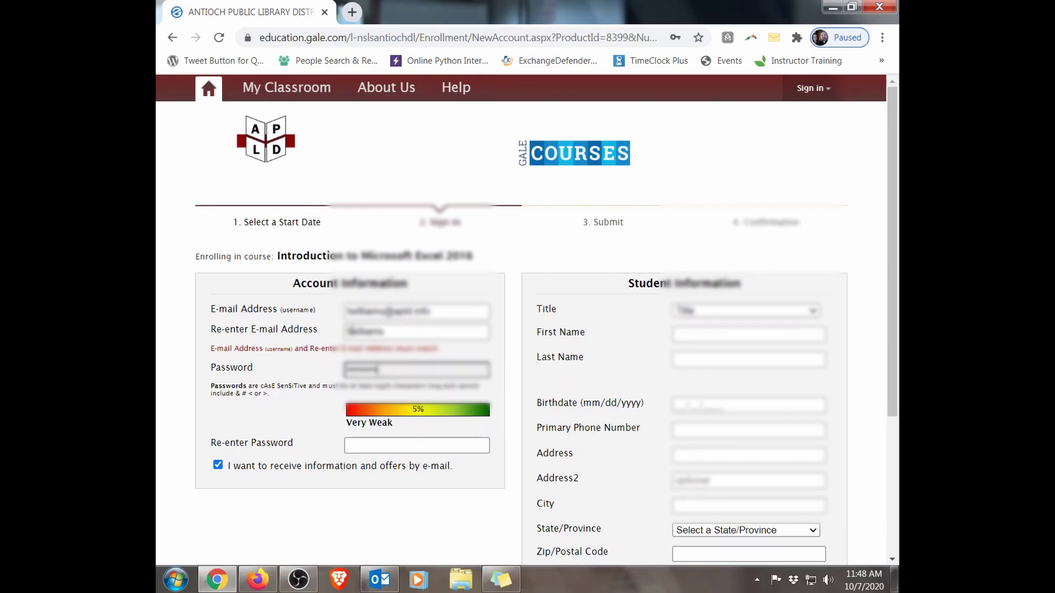
{"action": "left_click", "coordinate": [372, 443]}
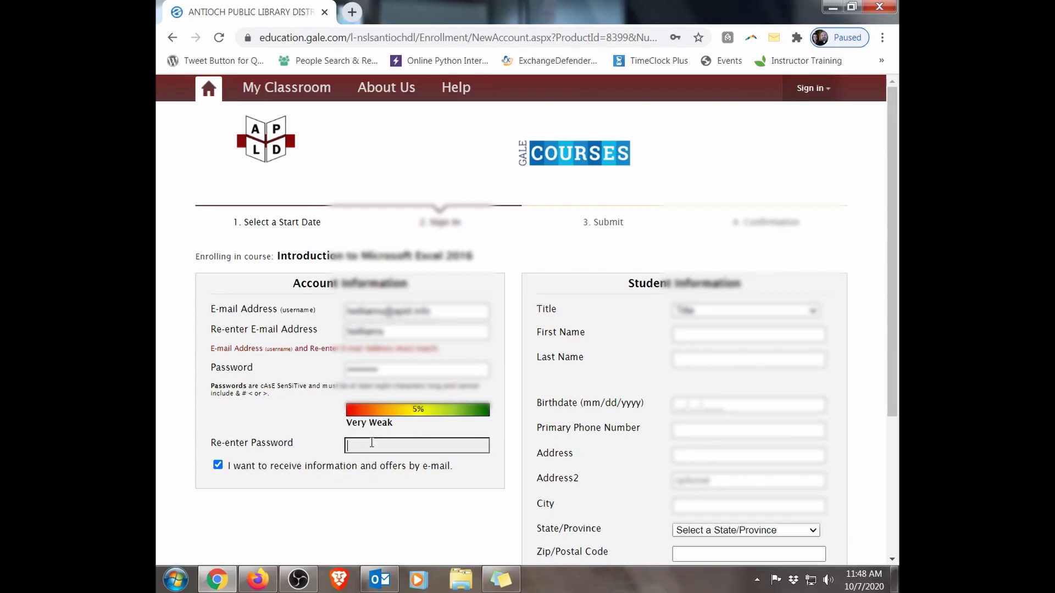
{"action": "type", "text": "*******"}
{"action": "left_click", "coordinate": [217, 468]}
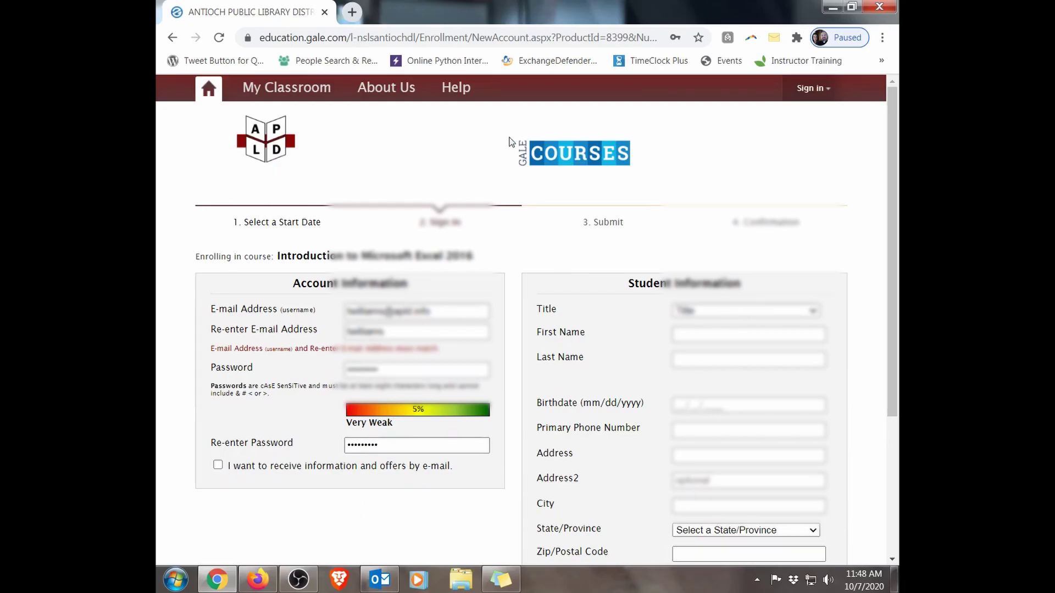
Step: Choose the student's title and enter the first name, last name and birthdate
{"action": "scroll", "coordinate": [506, 315], "scroll_direction": "down", "scroll_amount": 3}
{"action": "scroll", "coordinate": [506, 315], "scroll_direction": "up", "scroll_amount": 3}
{"action": "left_click", "coordinate": [750, 316]}
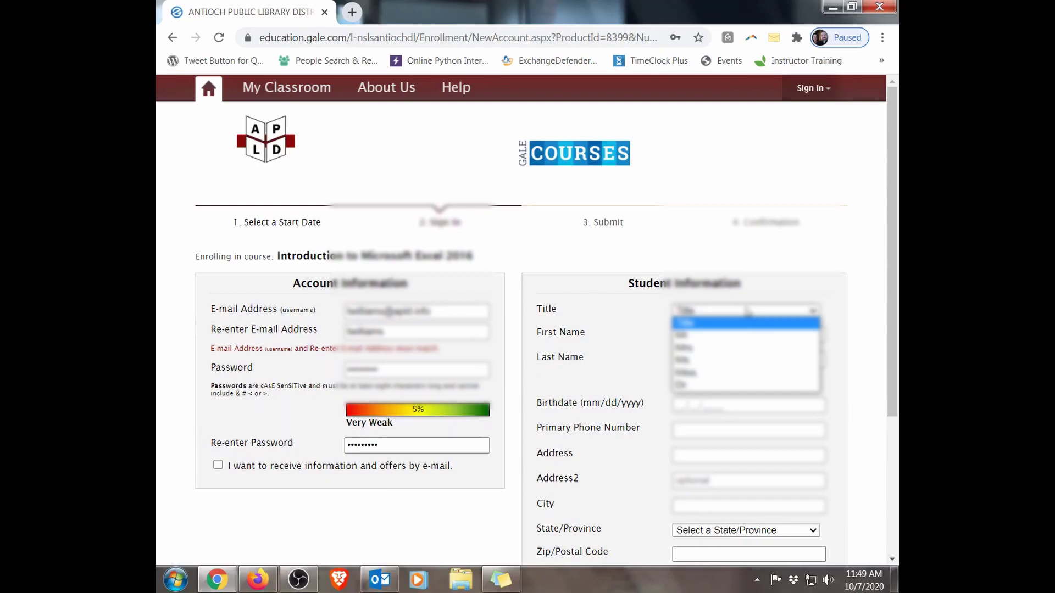
{"action": "left_click", "coordinate": [732, 337]}
{"action": "left_click", "coordinate": [719, 335]}
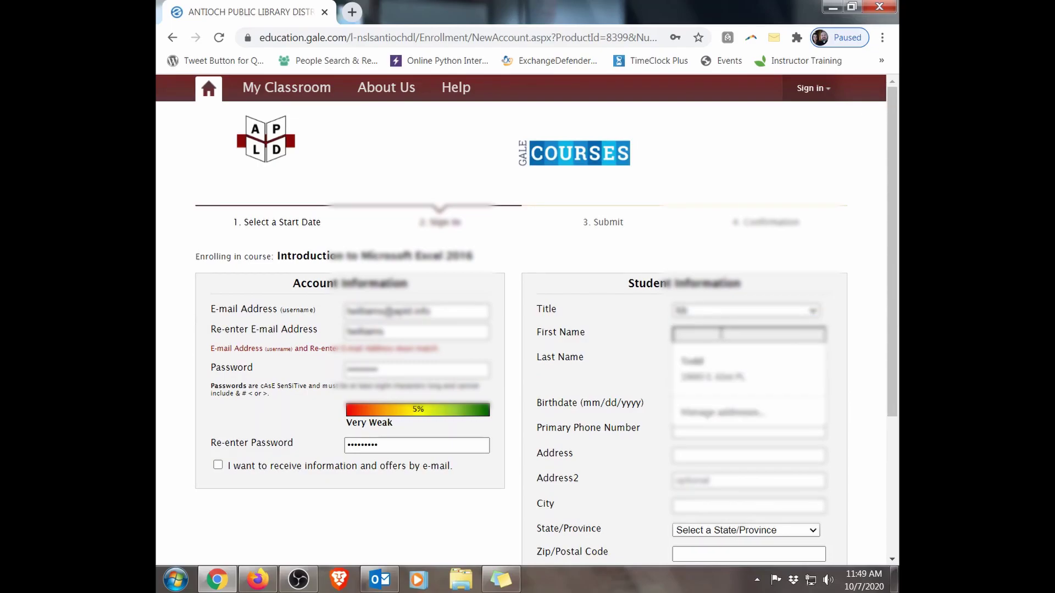
{"action": "type", "text": "T"}
{"action": "left_click", "coordinate": [681, 361]}
{"action": "type", "text": "W"}
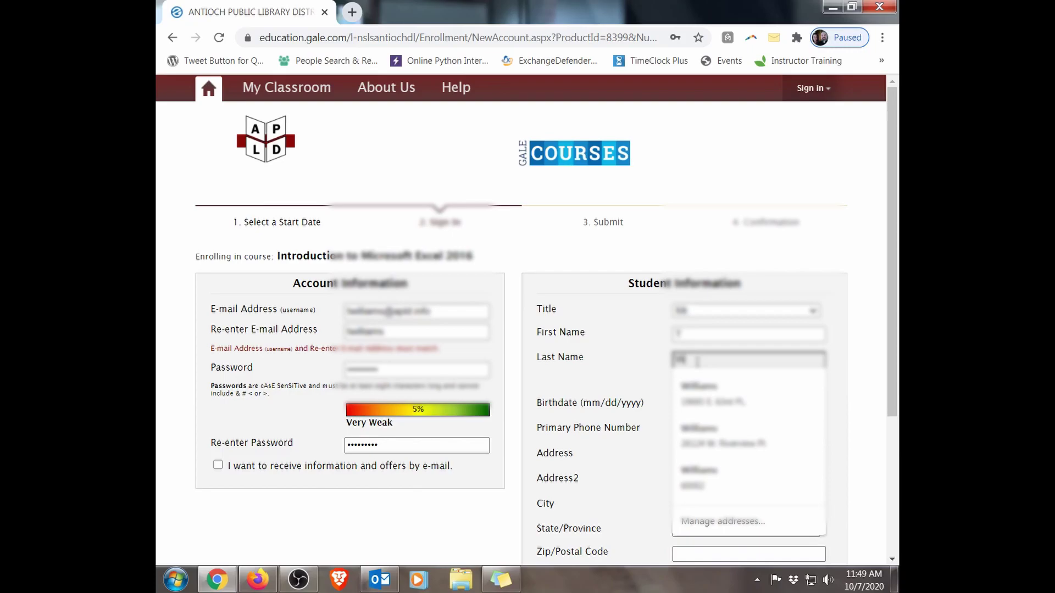
{"action": "type", "text": "il"}
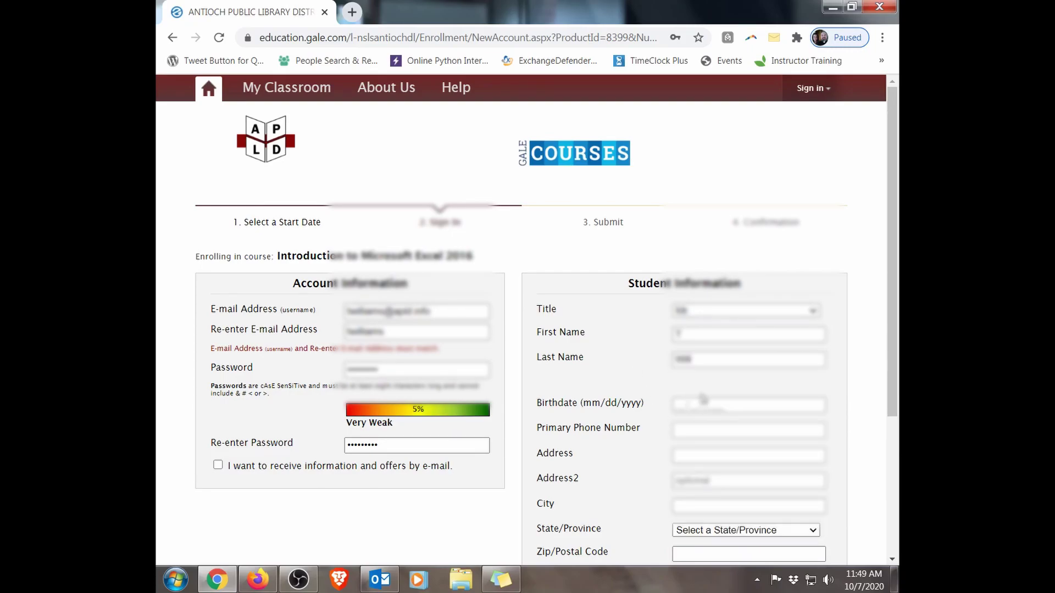
{"action": "left_click", "coordinate": [704, 403]}
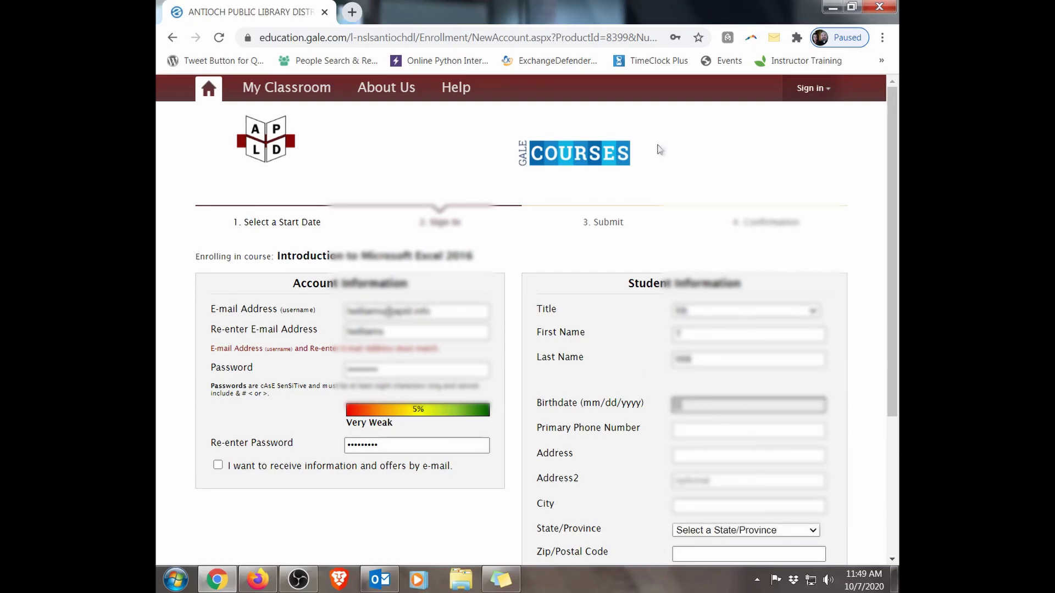
{"action": "type", "text": "01/01/1985"}
Step: Enter the city and autofill contact details from a saved address, clearing the autofilled phone
{"action": "left_click", "coordinate": [694, 432]}
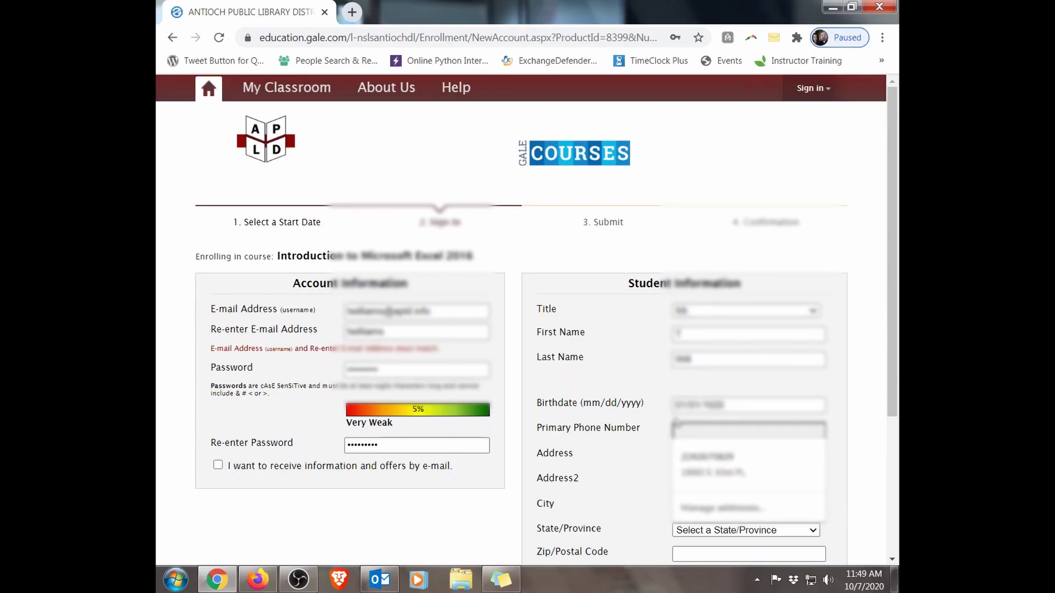
{"action": "left_click", "coordinate": [615, 396]}
{"action": "scroll", "coordinate": [620, 398], "scroll_direction": "down", "scroll_amount": 1}
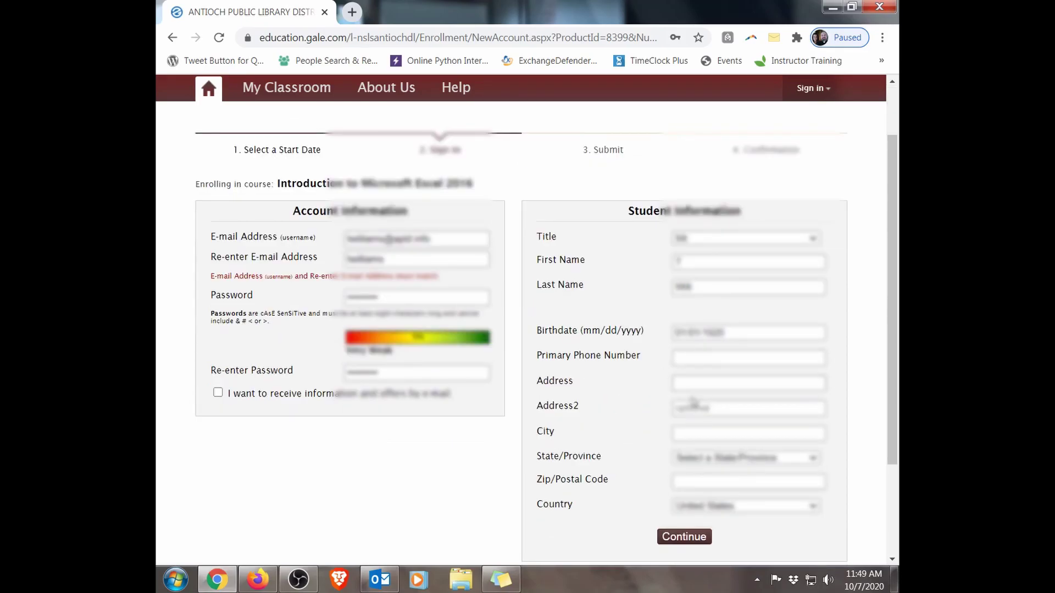
{"action": "left_click", "coordinate": [693, 432]}
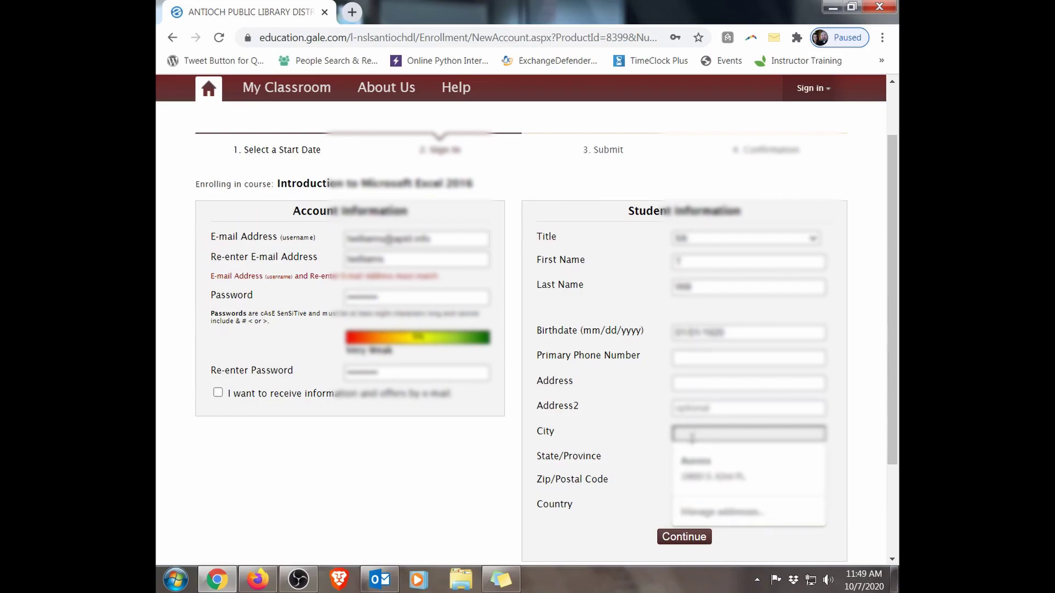
{"action": "type", "text": "Antio"}
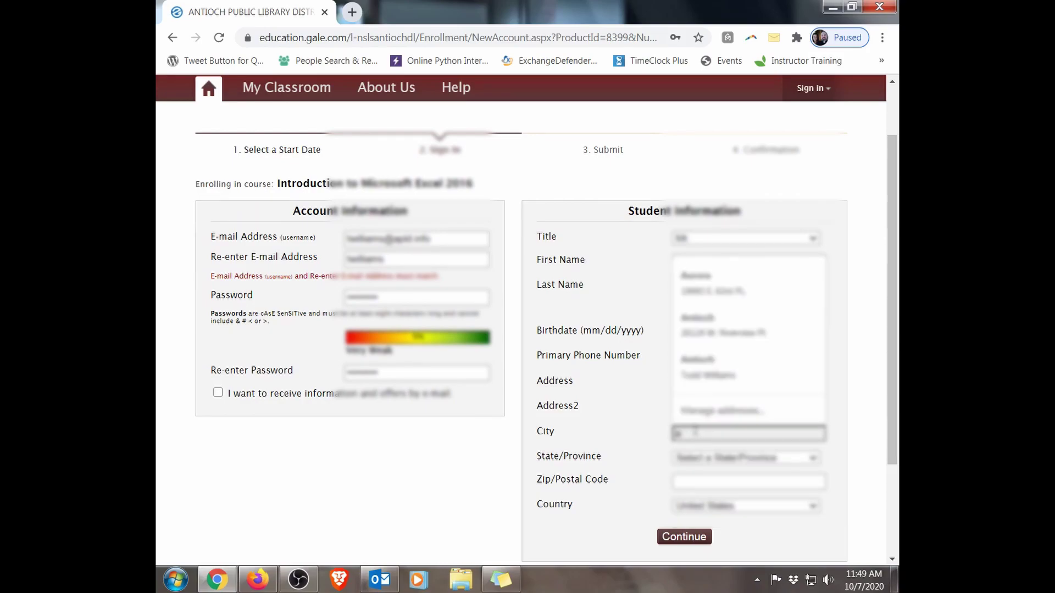
{"action": "type", "text": "ch"}
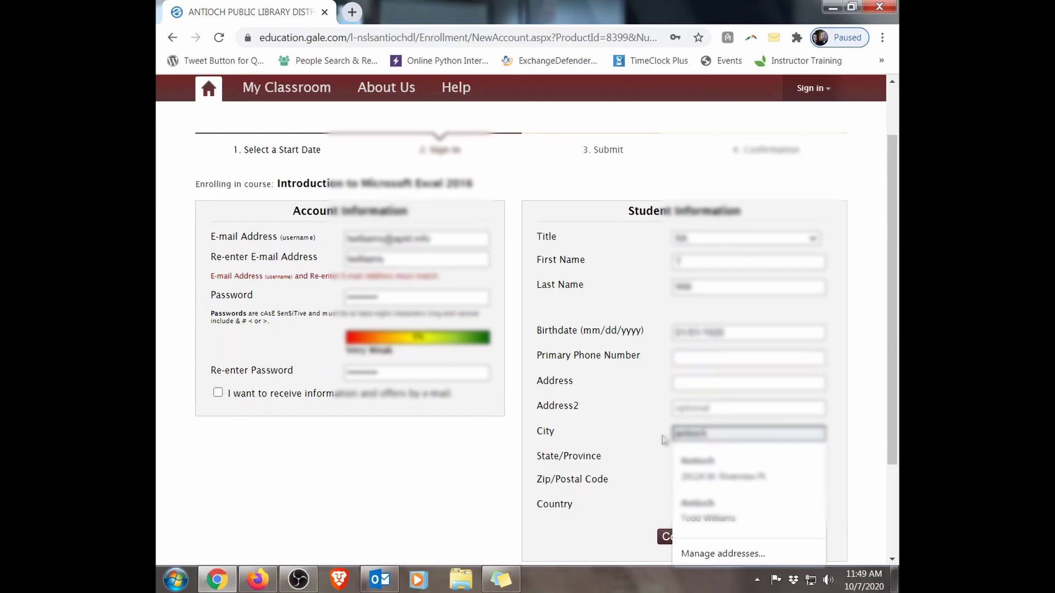
{"action": "left_click", "coordinate": [702, 516]}
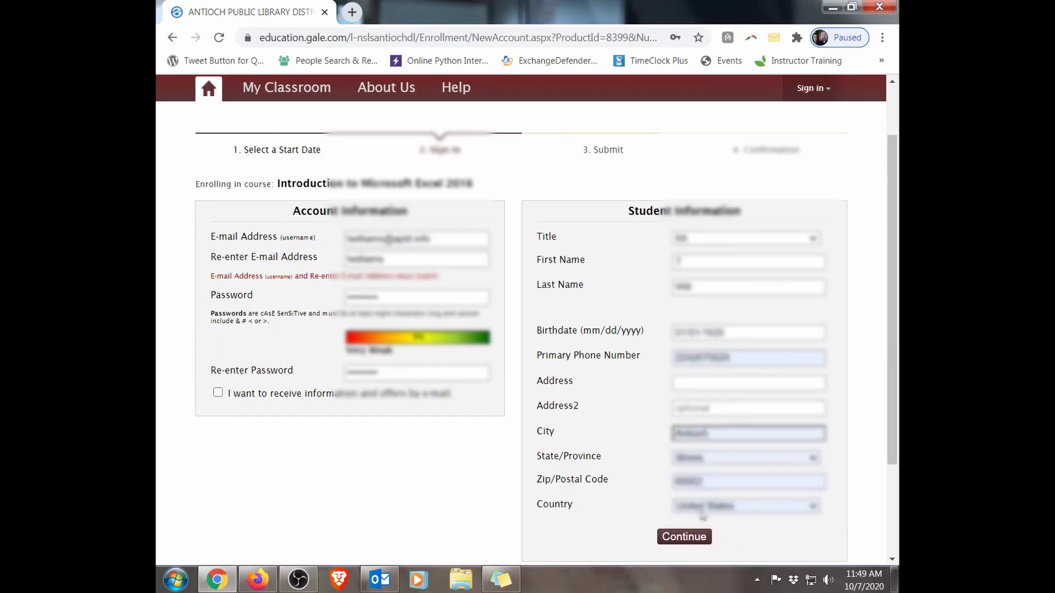
{"action": "double_click", "coordinate": [747, 359]}
{"action": "key", "text": "BackSpace"}
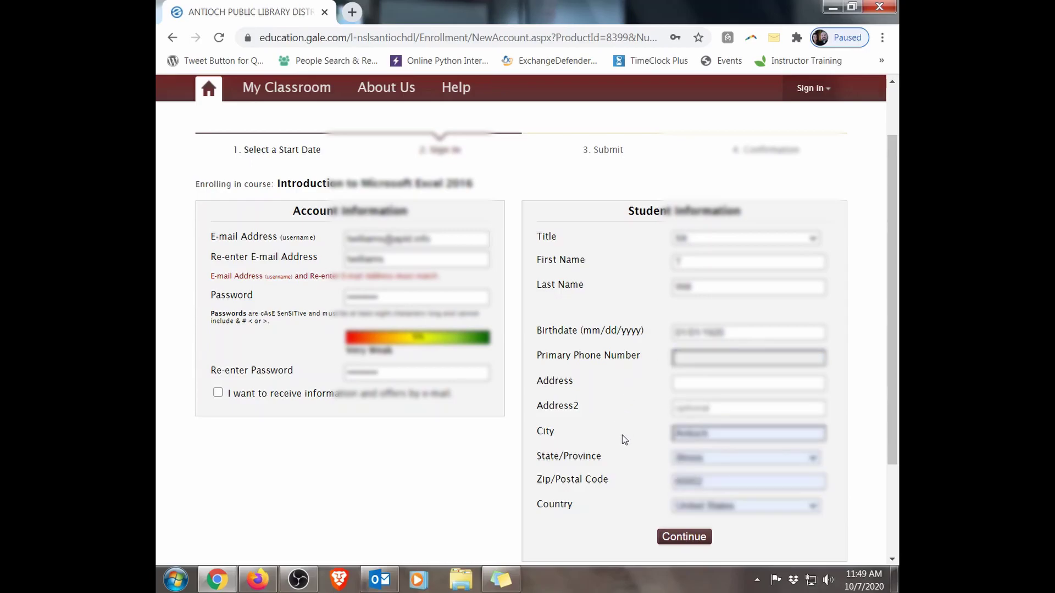
Step: Retype the primary phone number and try continuing, then review the form
{"action": "left_click", "coordinate": [682, 536]}
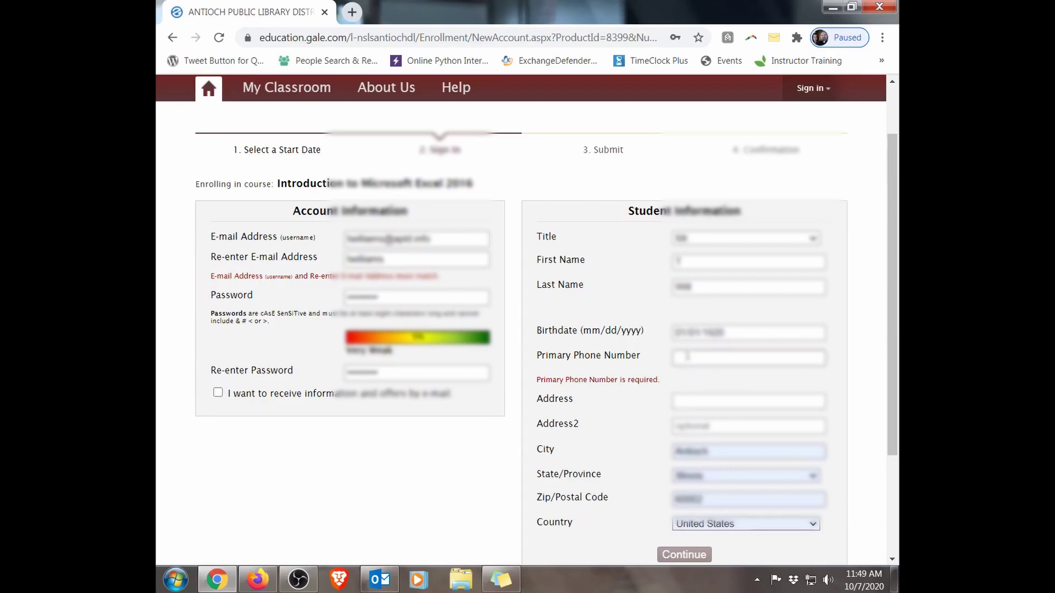
{"action": "left_click", "coordinate": [687, 357]}
{"action": "type", "text": "847"}
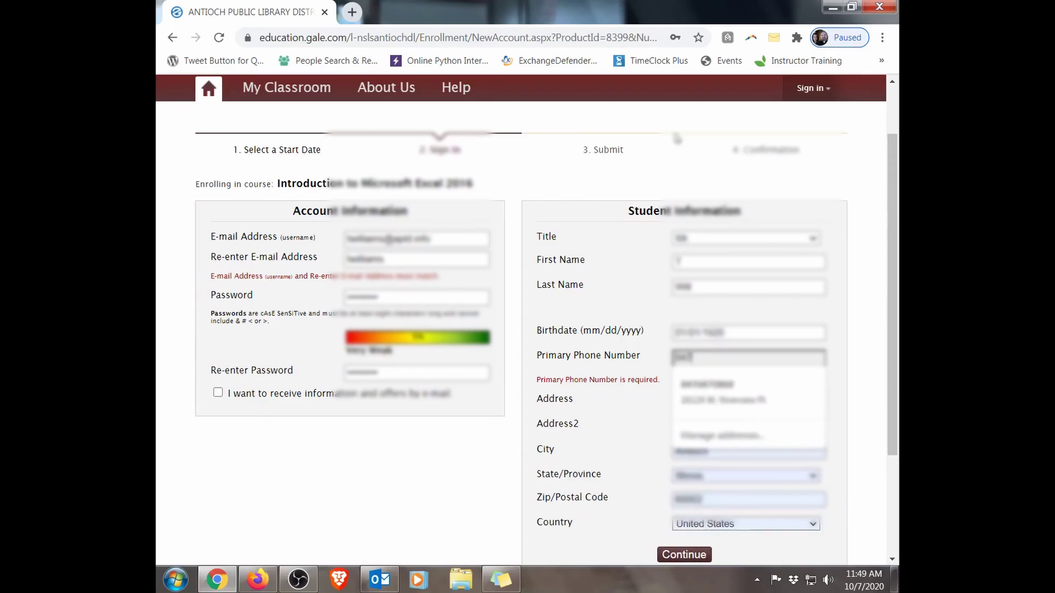
{"action": "type", "text": "555123"}
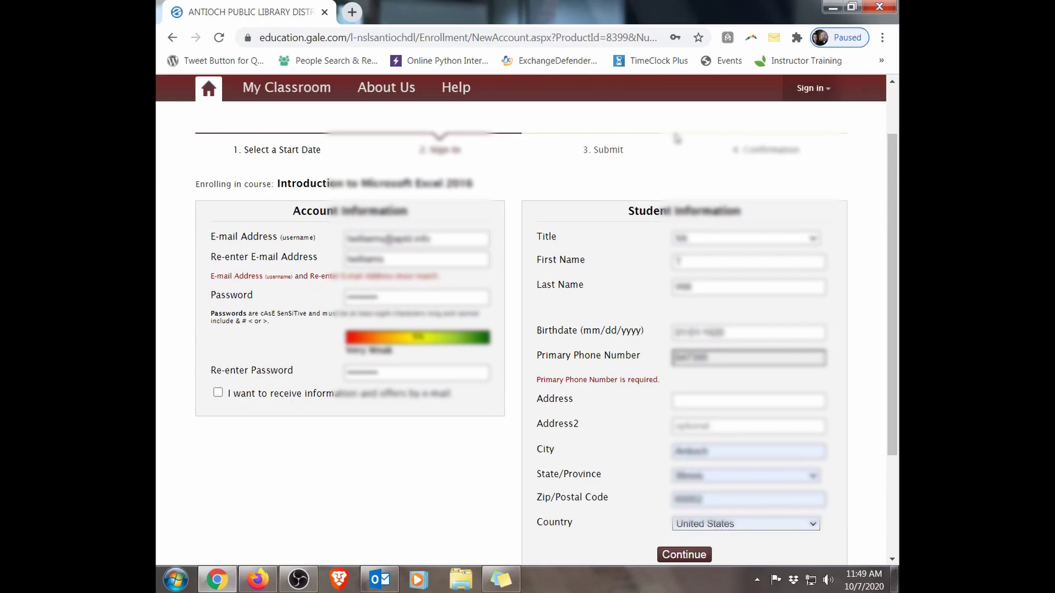
{"action": "type", "text": "1234"}
{"action": "left_click", "coordinate": [681, 555]}
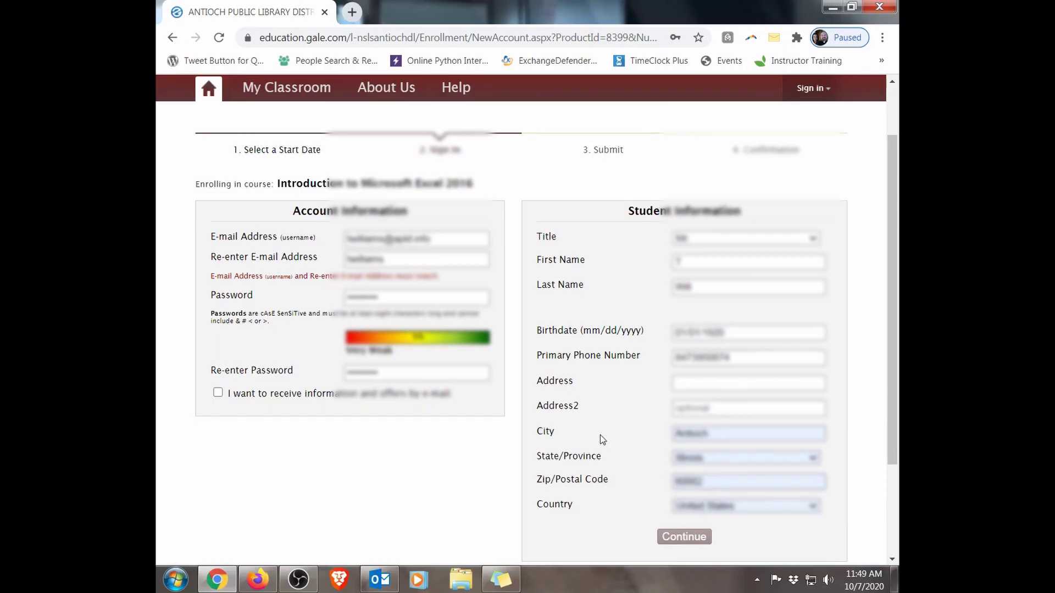
{"action": "scroll", "coordinate": [603, 439], "scroll_direction": "down", "scroll_amount": 3}
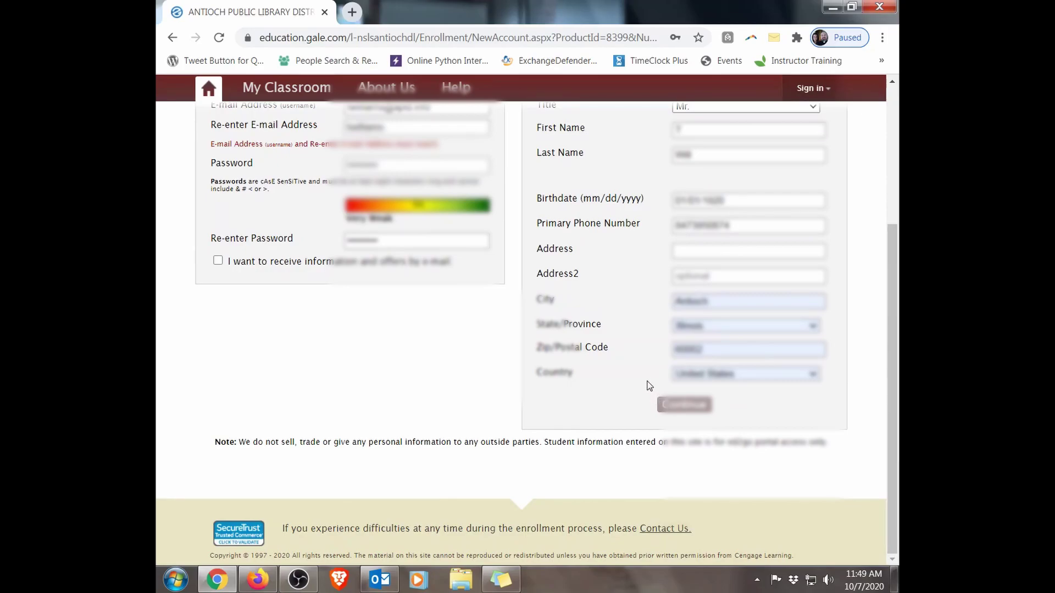
{"action": "scroll", "coordinate": [648, 382], "scroll_direction": "up", "scroll_amount": 1}
{"action": "scroll", "coordinate": [646, 358], "scroll_direction": "up", "scroll_amount": 2}
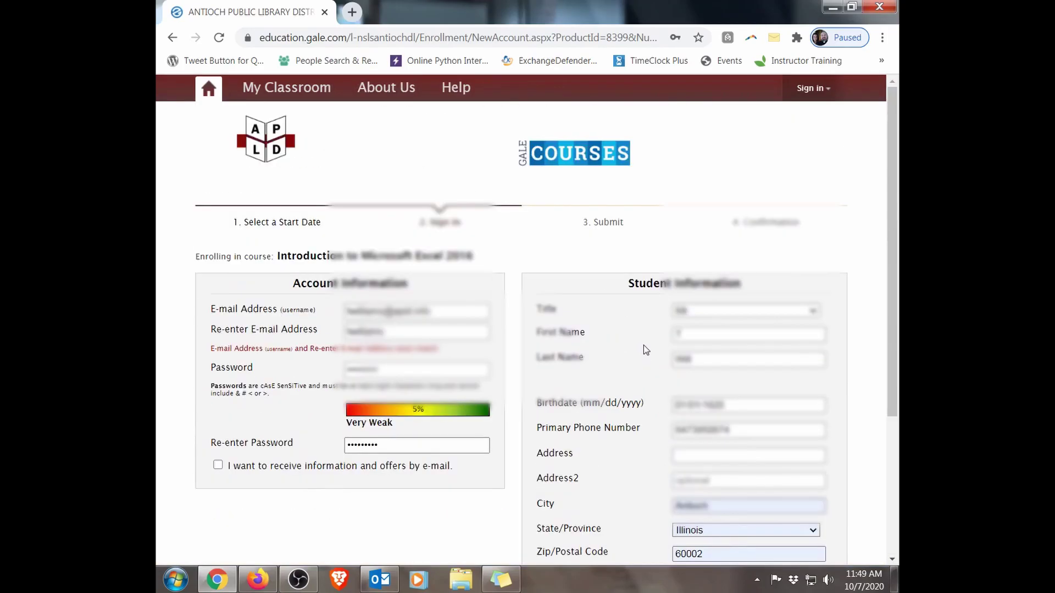
{"action": "scroll", "coordinate": [643, 344], "scroll_direction": "down", "scroll_amount": 2}
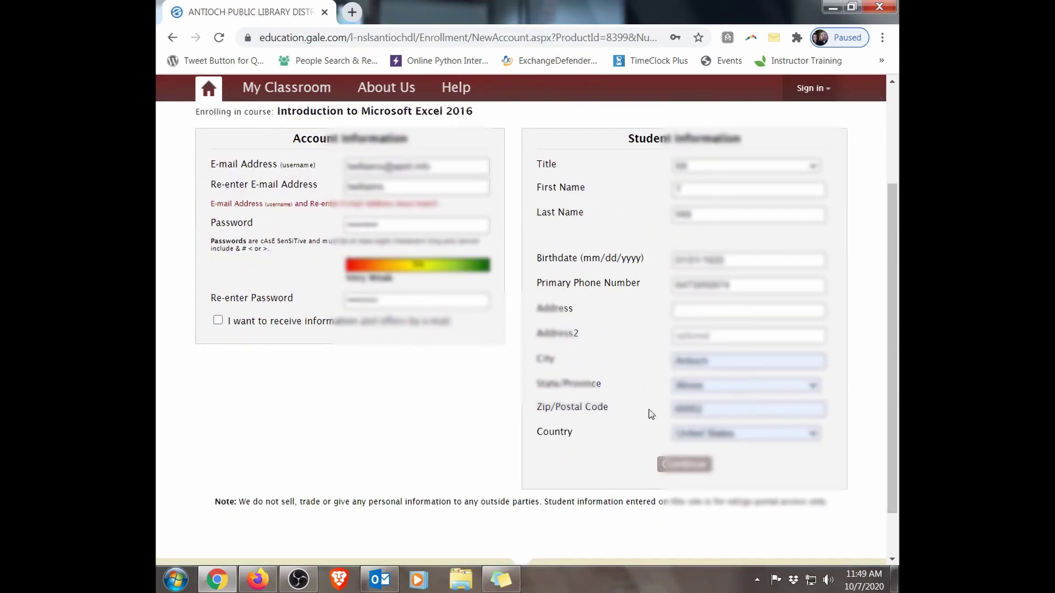
Step: Correct the re-entered e-mail so both entries match and resubmit the form
{"action": "left_click", "coordinate": [672, 466]}
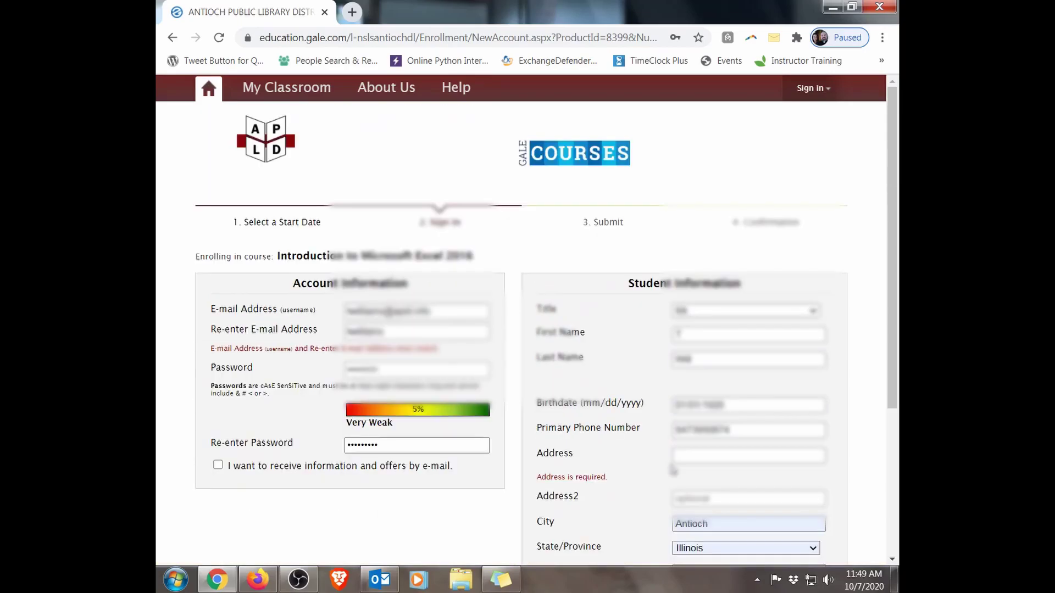
{"action": "scroll", "coordinate": [641, 402], "scroll_direction": "down", "scroll_amount": 1}
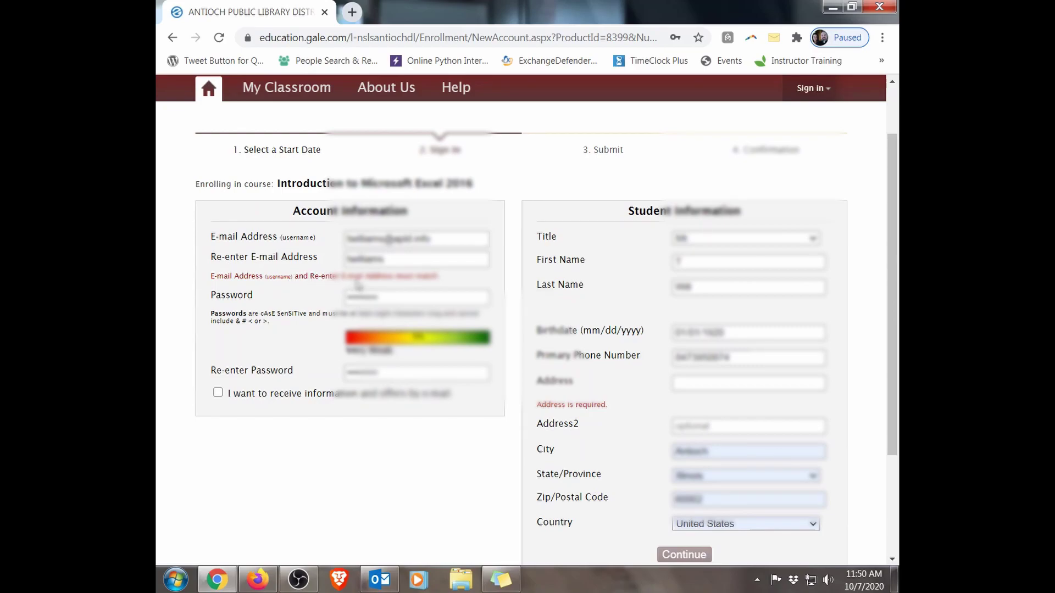
{"action": "left_click", "coordinate": [391, 260]}
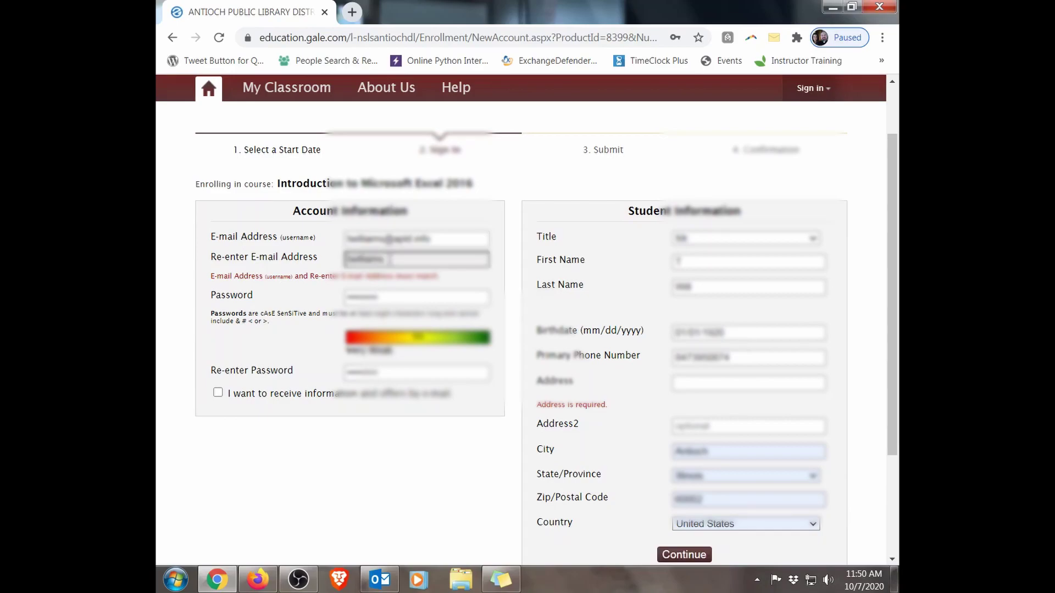
{"action": "type", "text": "@apol.inf"}
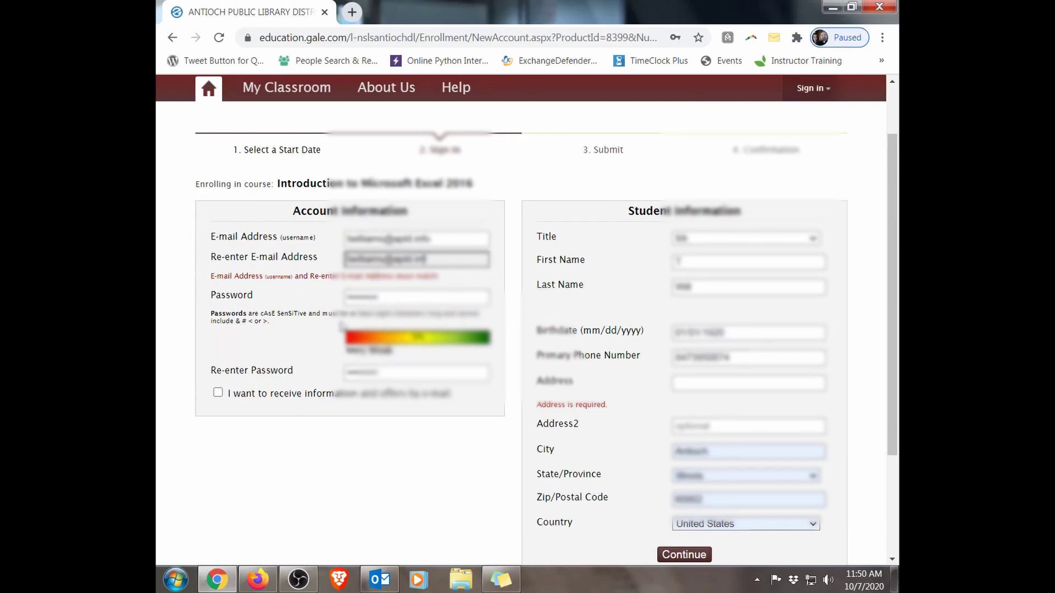
{"action": "type", "text": "o"}
{"action": "left_click", "coordinate": [390, 461]}
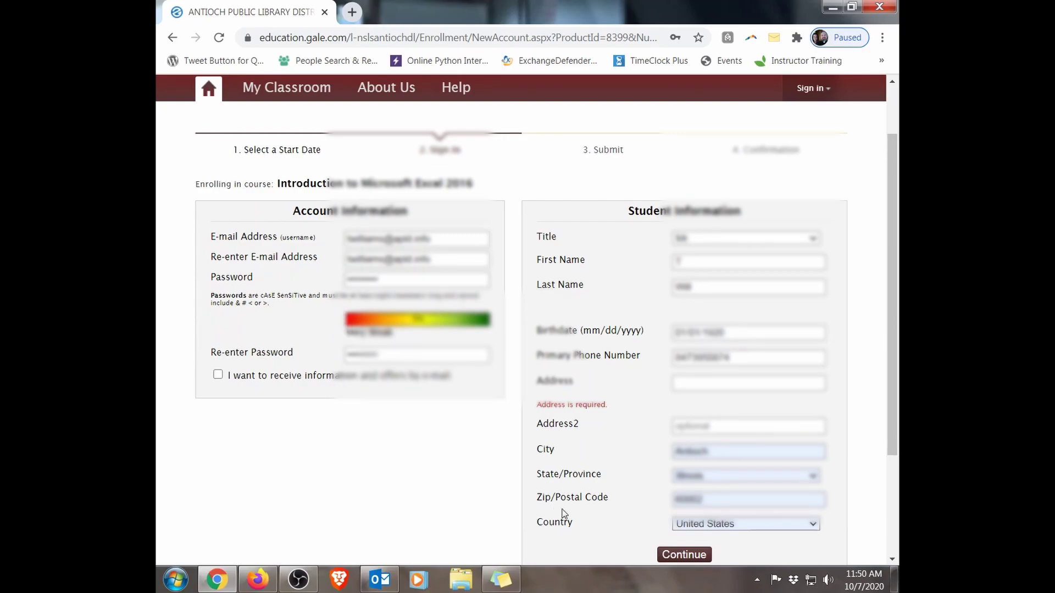
{"action": "left_click", "coordinate": [662, 556]}
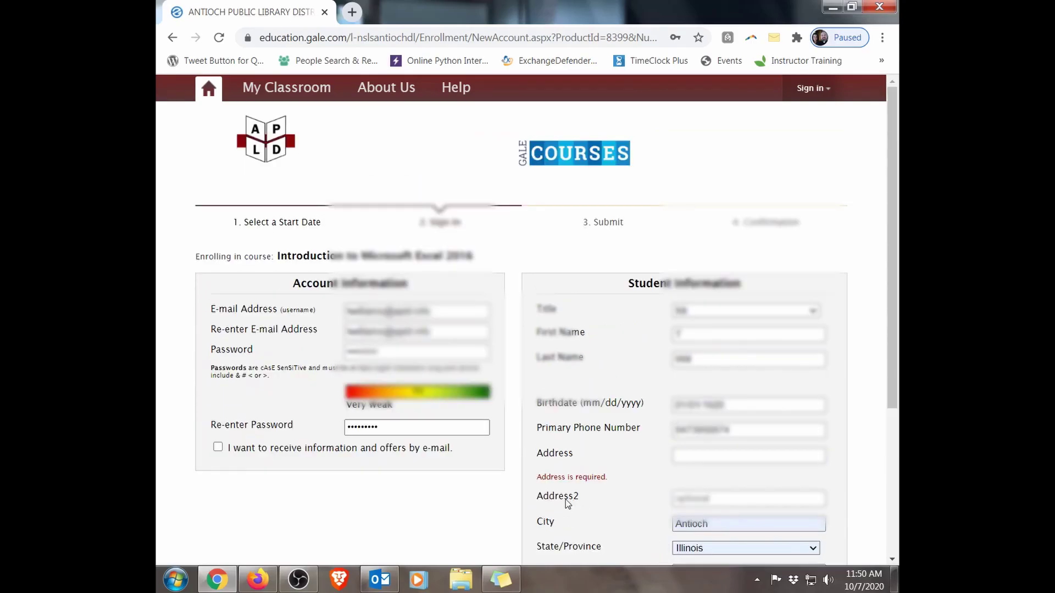
Step: Fill in the missing street address and resubmit the account form
{"action": "scroll", "coordinate": [417, 456], "scroll_direction": "down", "scroll_amount": 3}
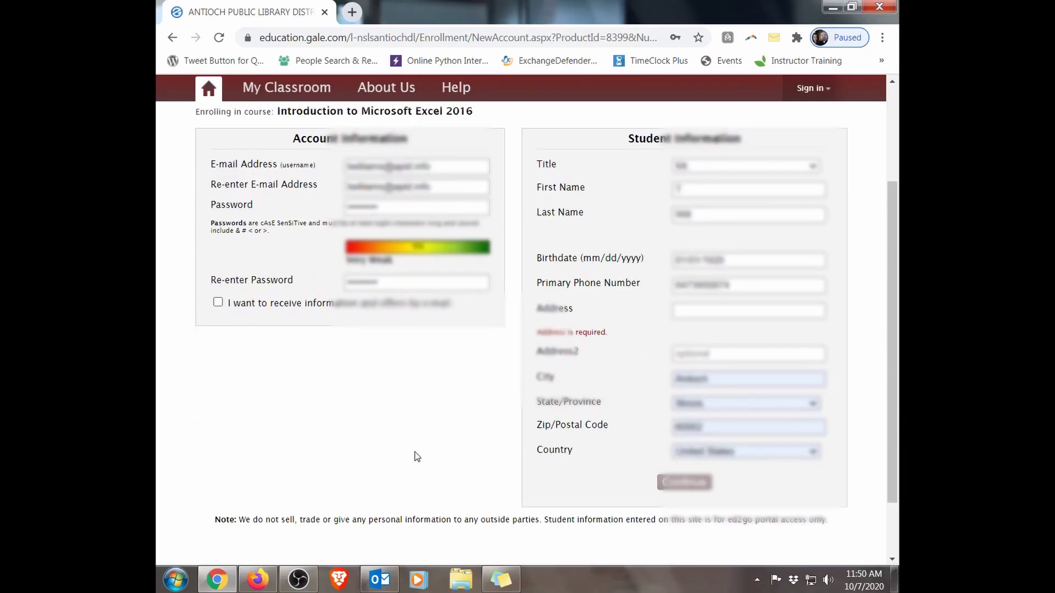
{"action": "scroll", "coordinate": [416, 446], "scroll_direction": "up", "scroll_amount": 3}
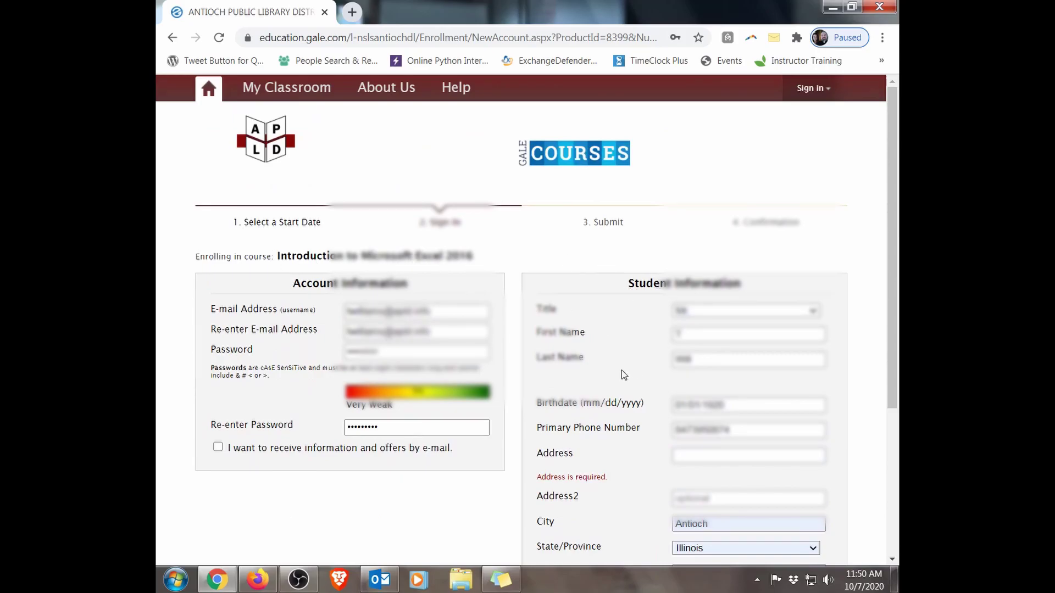
{"action": "scroll", "coordinate": [621, 371], "scroll_direction": "down", "scroll_amount": 3}
{"action": "left_click", "coordinate": [676, 309]}
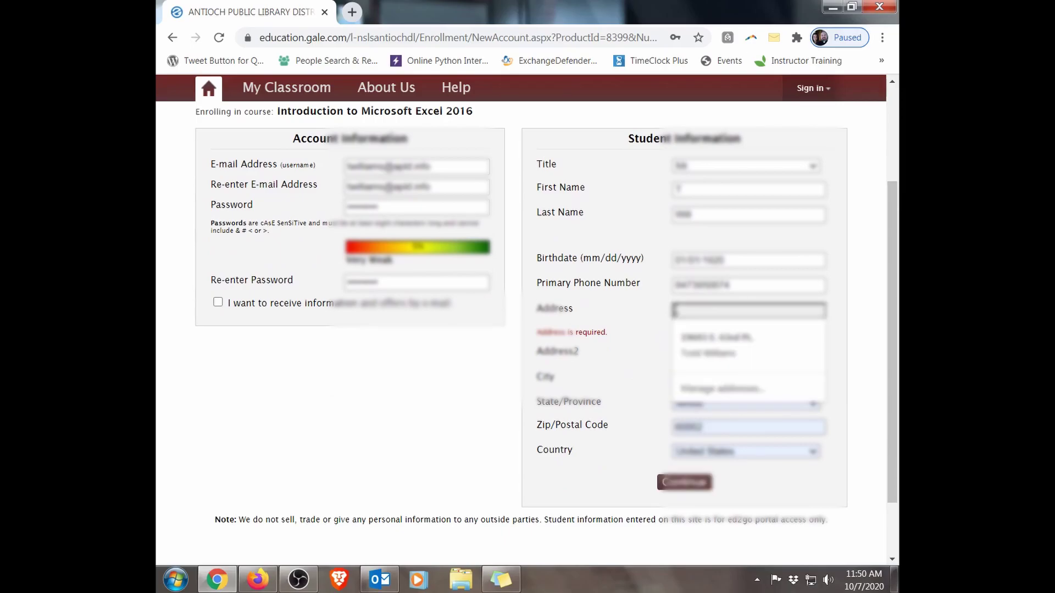
{"action": "type", "text": "75"}
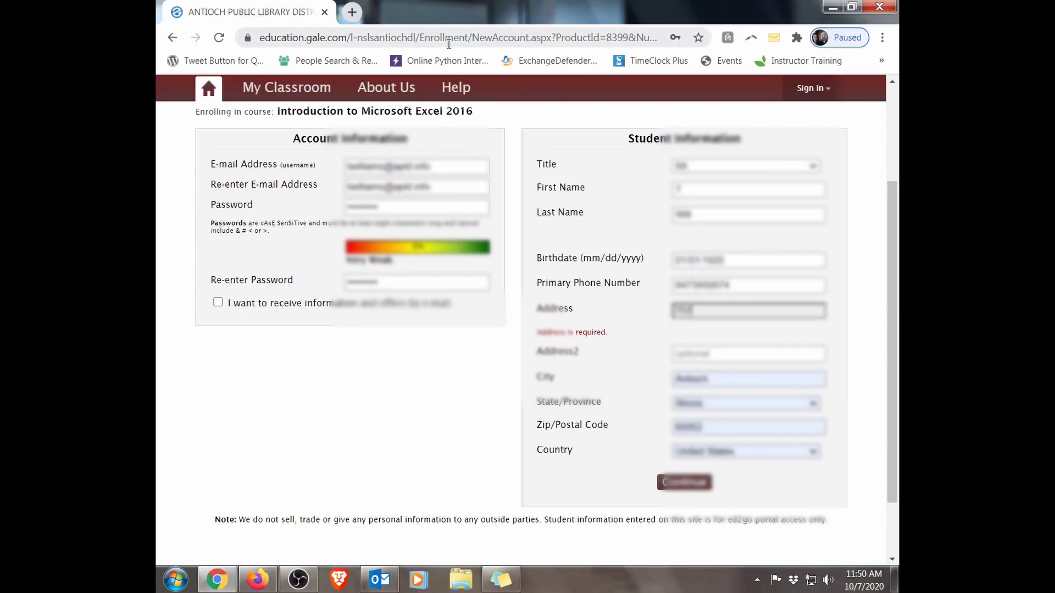
{"action": "type", "text": "7 Main St"}
{"action": "left_click", "coordinate": [678, 486]}
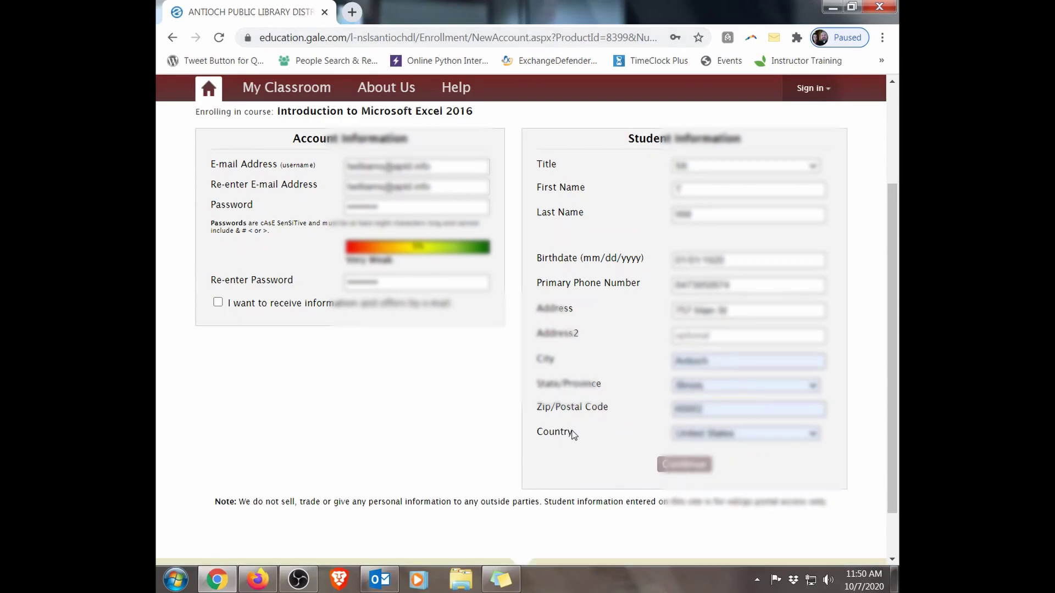
{"action": "left_click", "coordinate": [659, 461]}
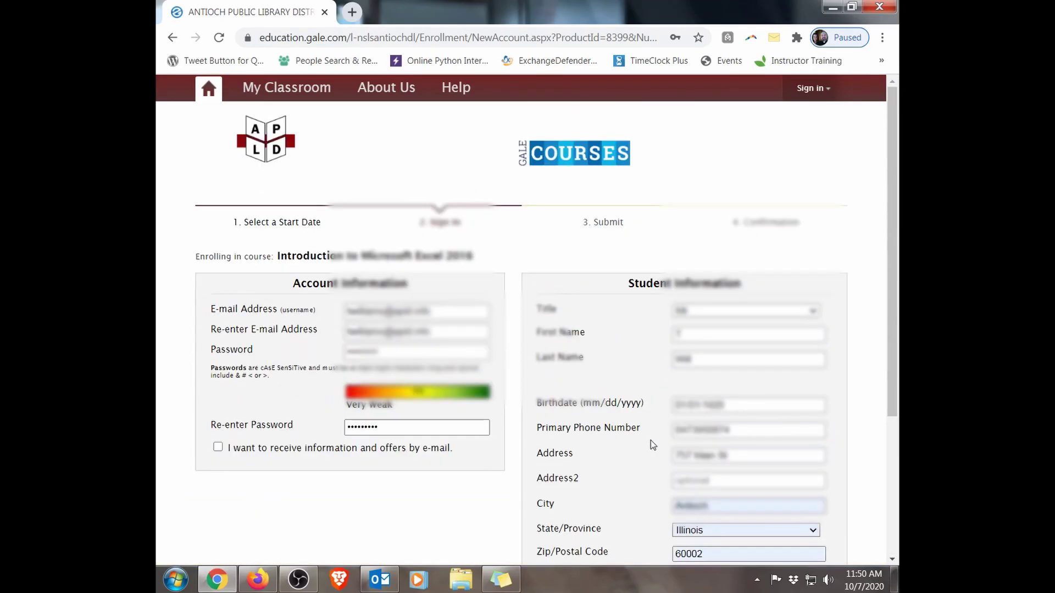
Step: Check the Address2 line, dismiss its suggestions and submit the completed form
{"action": "scroll", "coordinate": [368, 336], "scroll_direction": "down", "scroll_amount": 3}
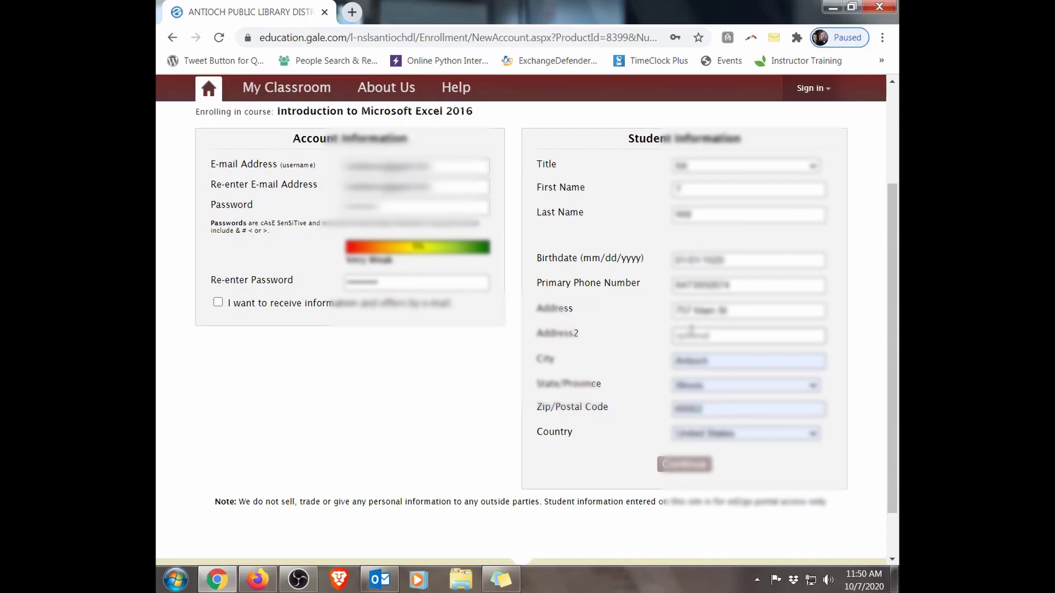
{"action": "left_click", "coordinate": [692, 332]}
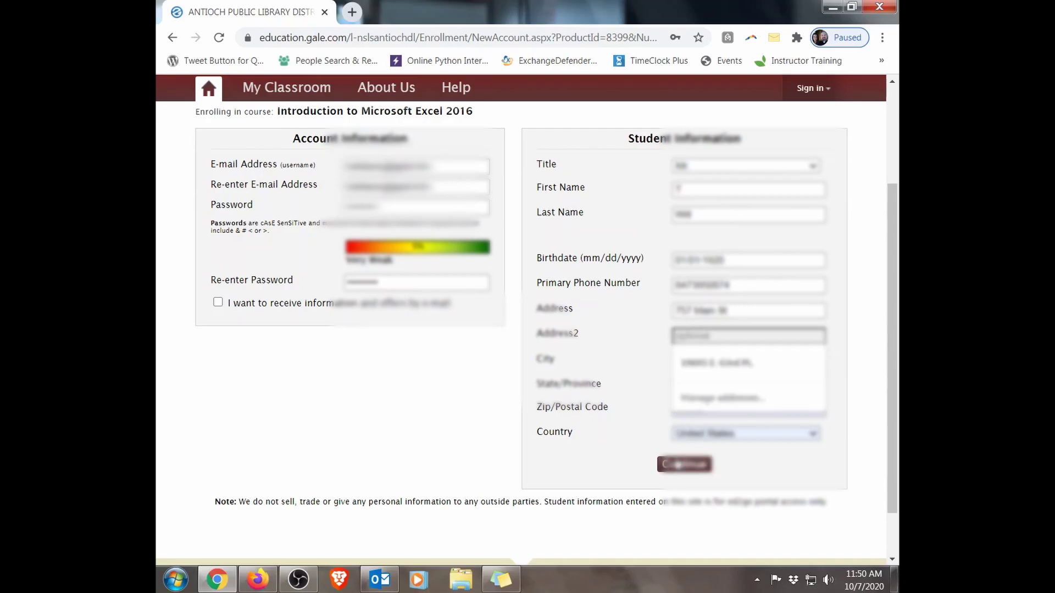
{"action": "key", "text": "Down"}
{"action": "key", "text": "Return"}
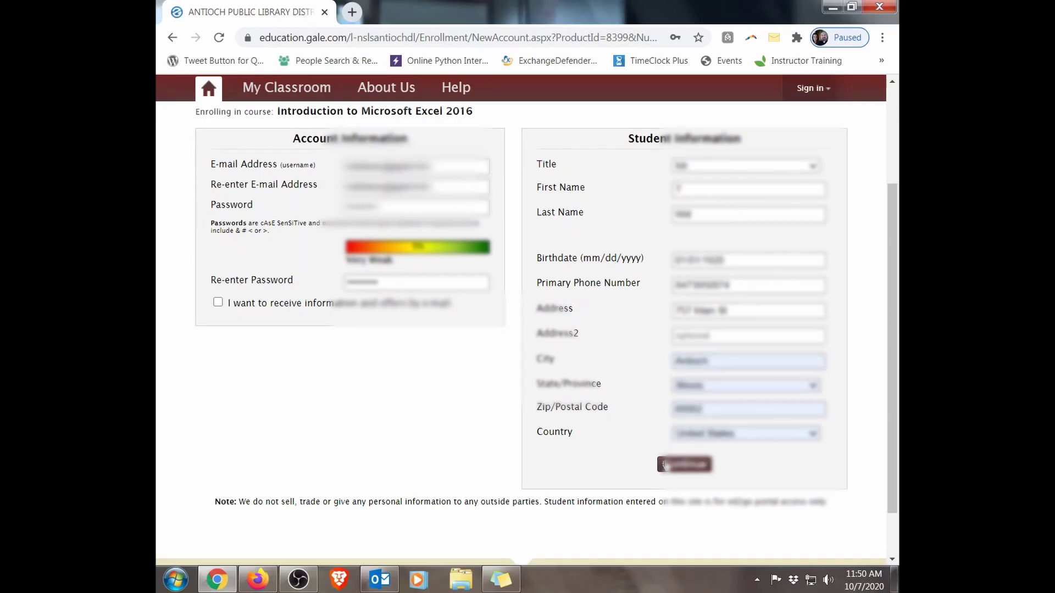
{"action": "left_click", "coordinate": [667, 465]}
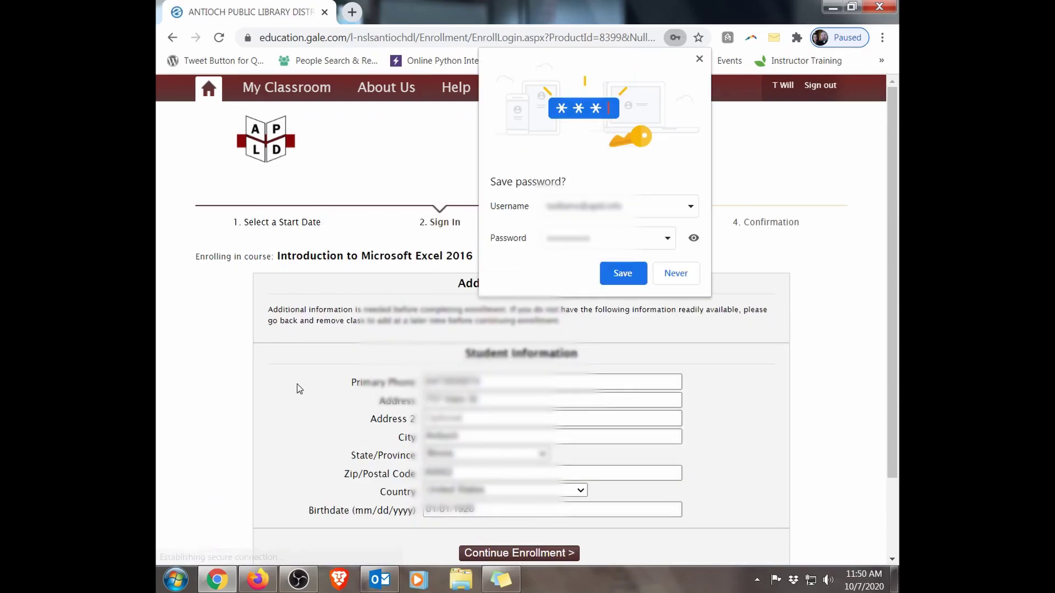
Step: Decline saving the password, continue enrollment, and submit the library card number
{"action": "left_click", "coordinate": [672, 278]}
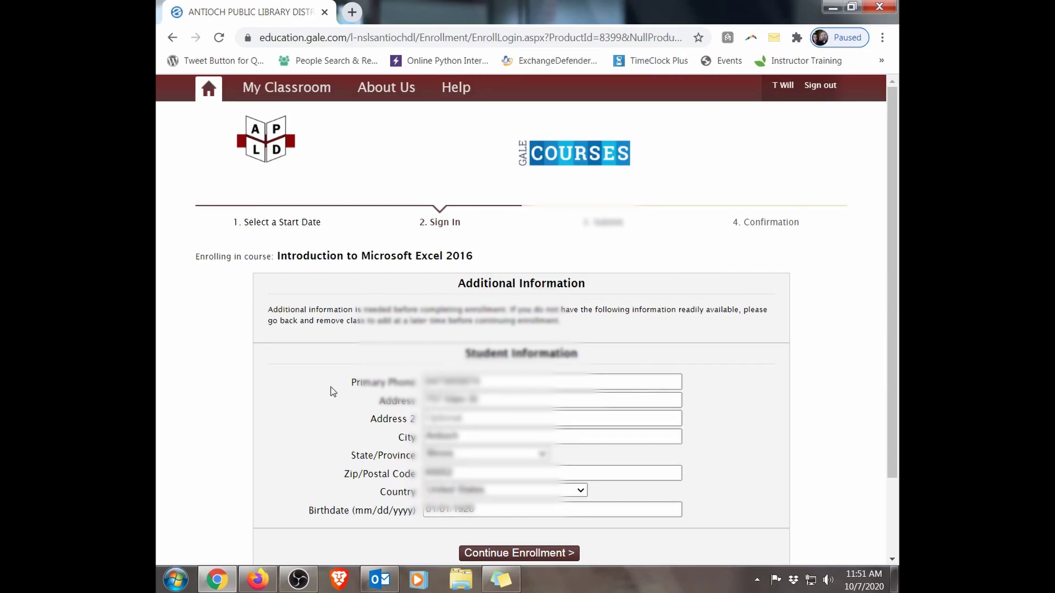
{"action": "scroll", "coordinate": [332, 392], "scroll_direction": "down", "scroll_amount": 2}
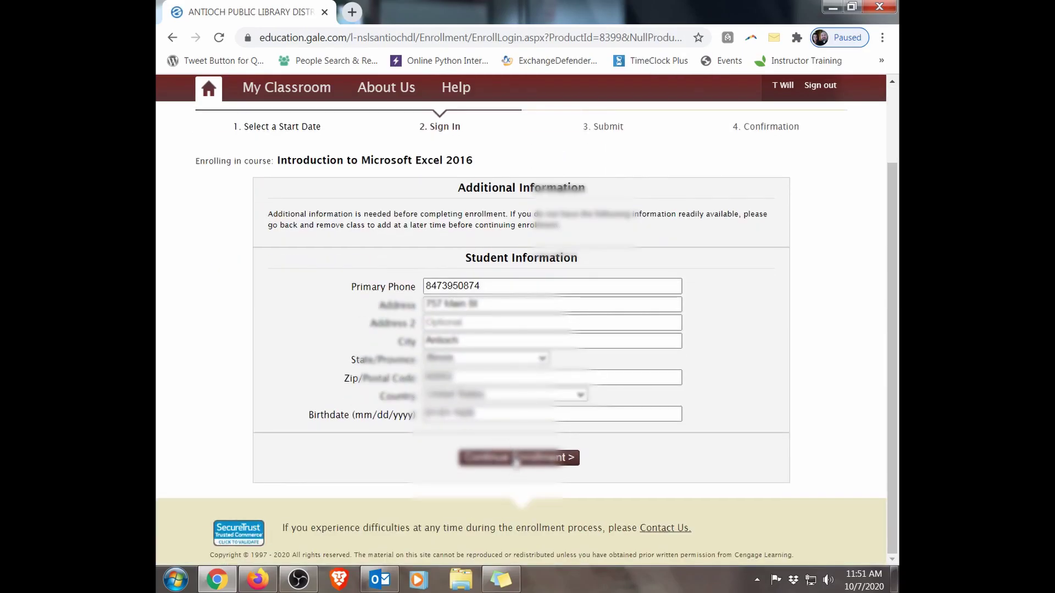
{"action": "left_click", "coordinate": [517, 460]}
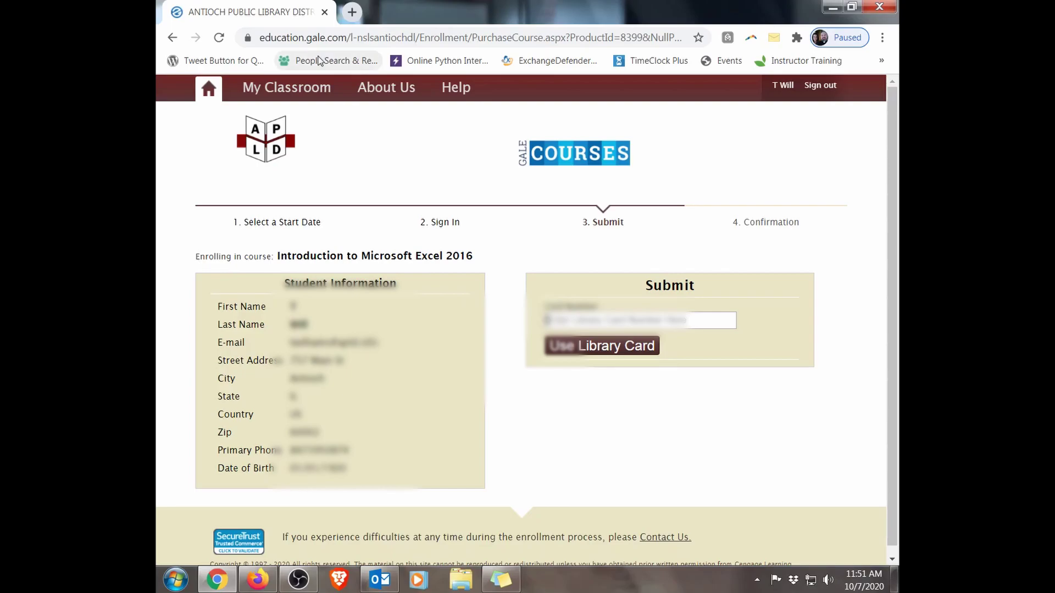
{"action": "type", "text": "218130001234"}
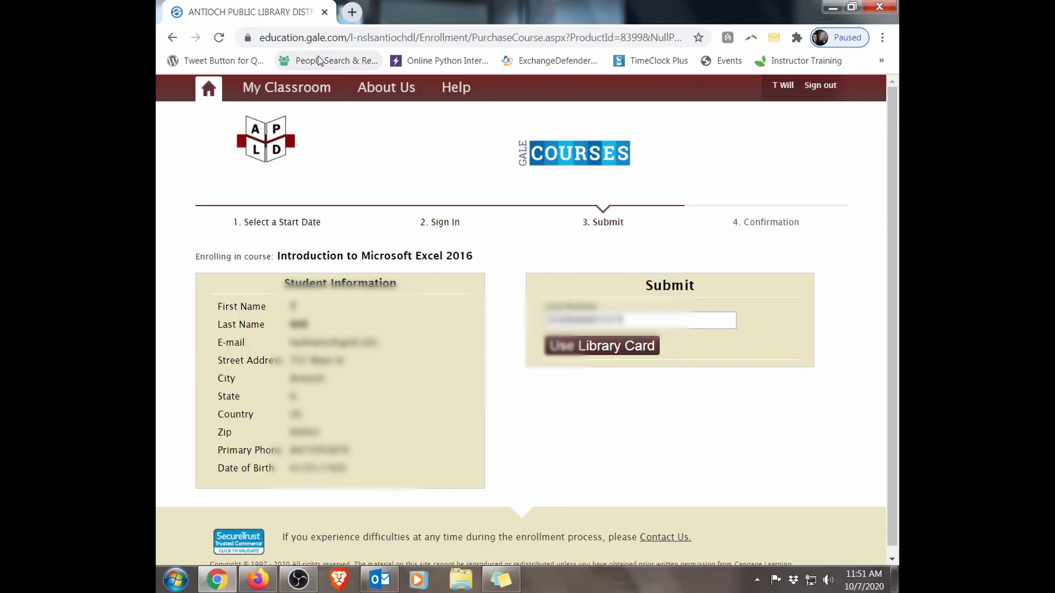
{"action": "left_click", "coordinate": [578, 356]}
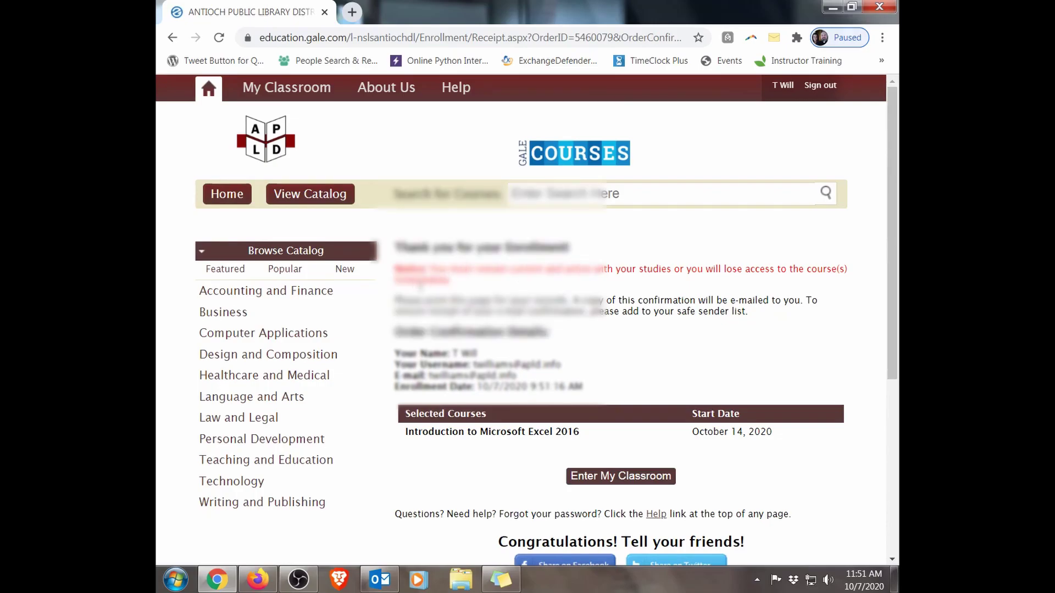
Step: Review the receipt listing Introduction to Microsoft Excel 2016, starting October 14, 2020
{"action": "scroll", "coordinate": [452, 410], "scroll_direction": "down", "scroll_amount": 1}
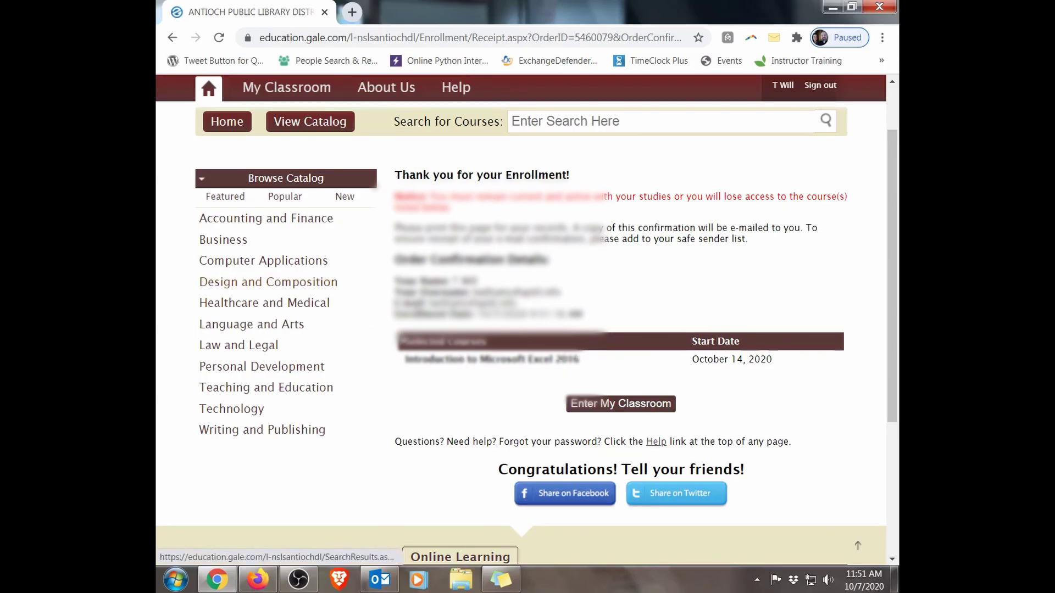
{"action": "scroll", "coordinate": [405, 355], "scroll_direction": "down", "scroll_amount": 2}
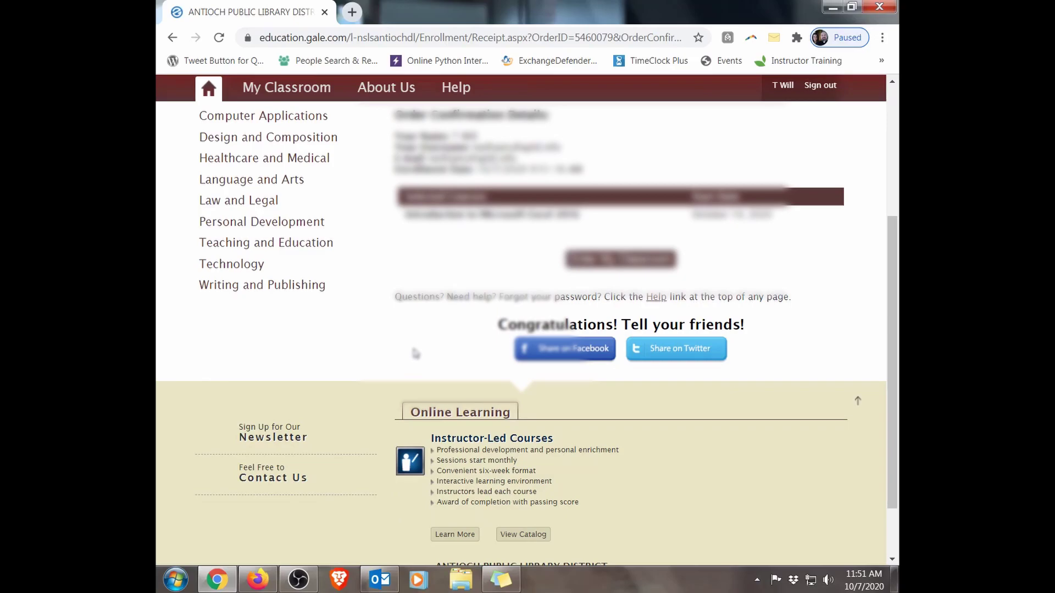
{"action": "scroll", "coordinate": [416, 353], "scroll_direction": "up", "scroll_amount": 1}
{"action": "scroll", "coordinate": [416, 353], "scroll_direction": "up", "scroll_amount": 1}
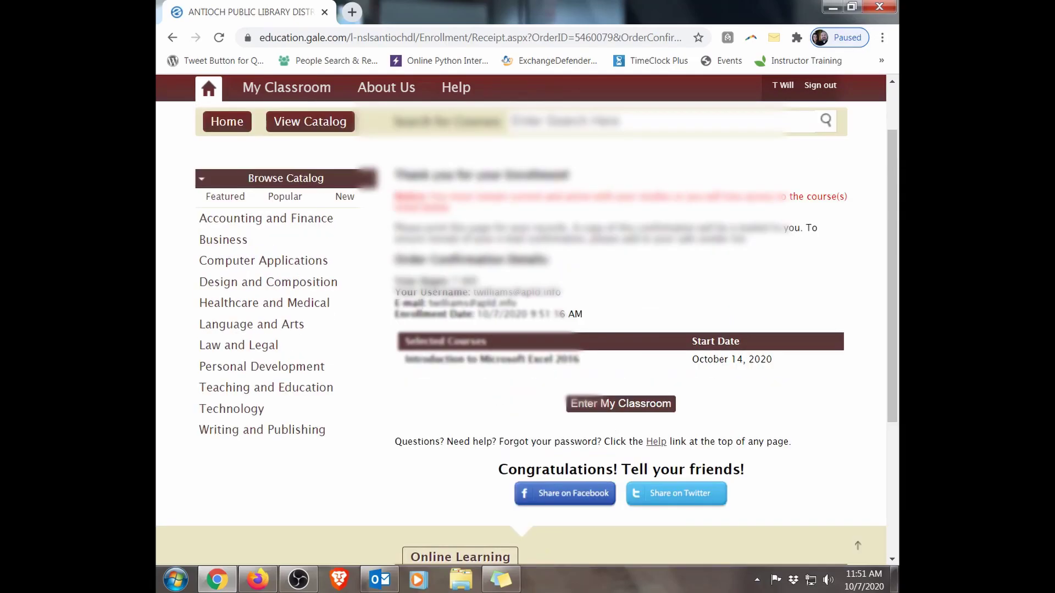